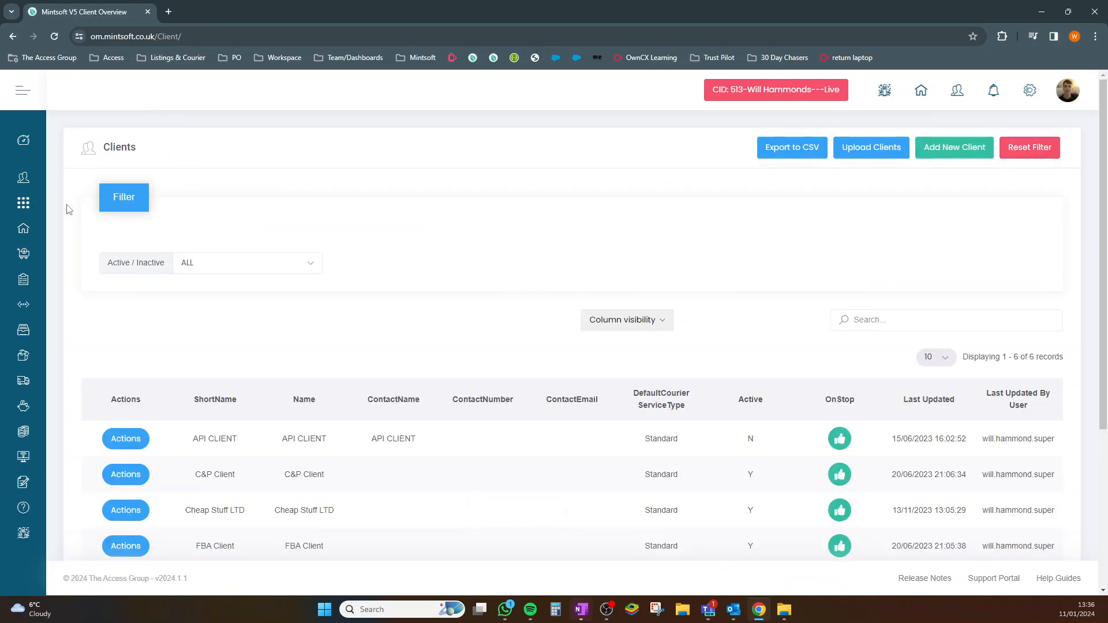
- Start a new client record from the Clients list and look over its general detail fields
left_click(133, 437)
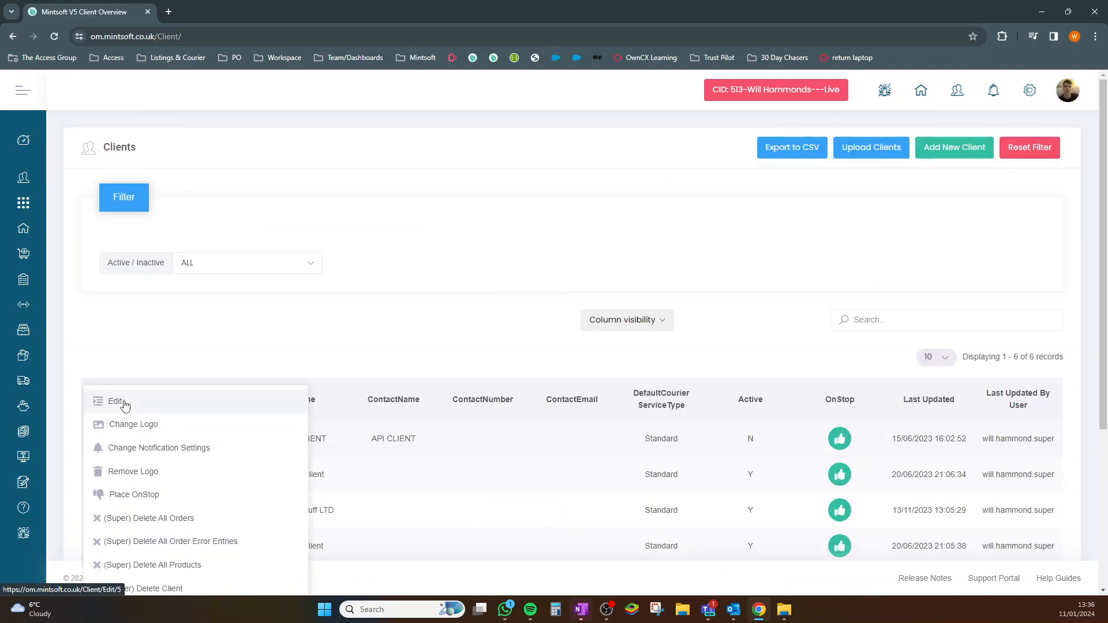
left_click(294, 340)
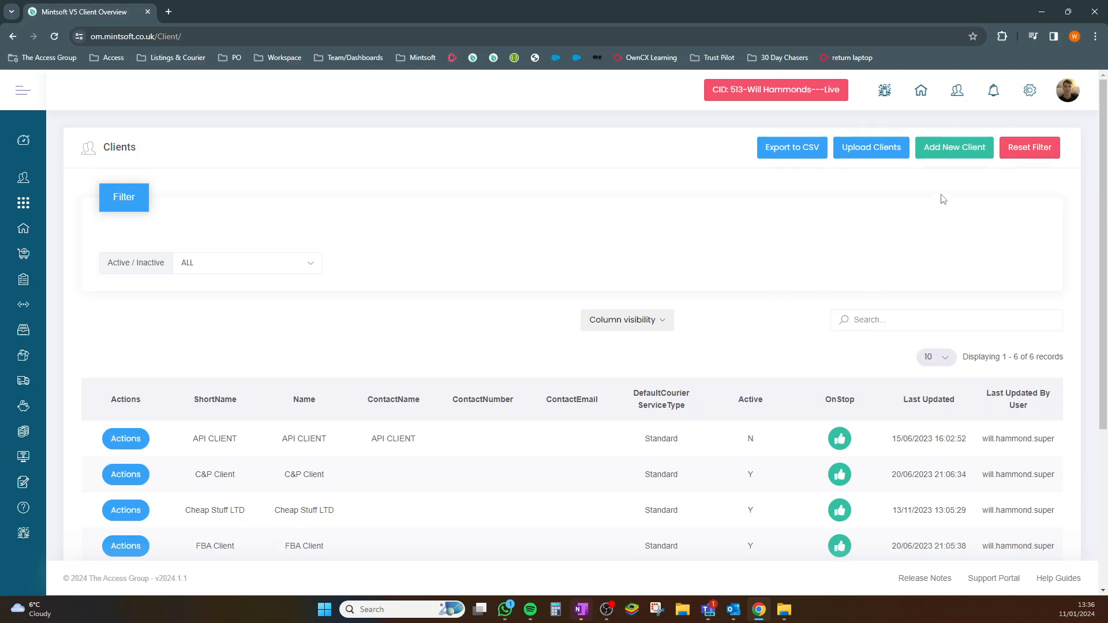
left_click(954, 148)
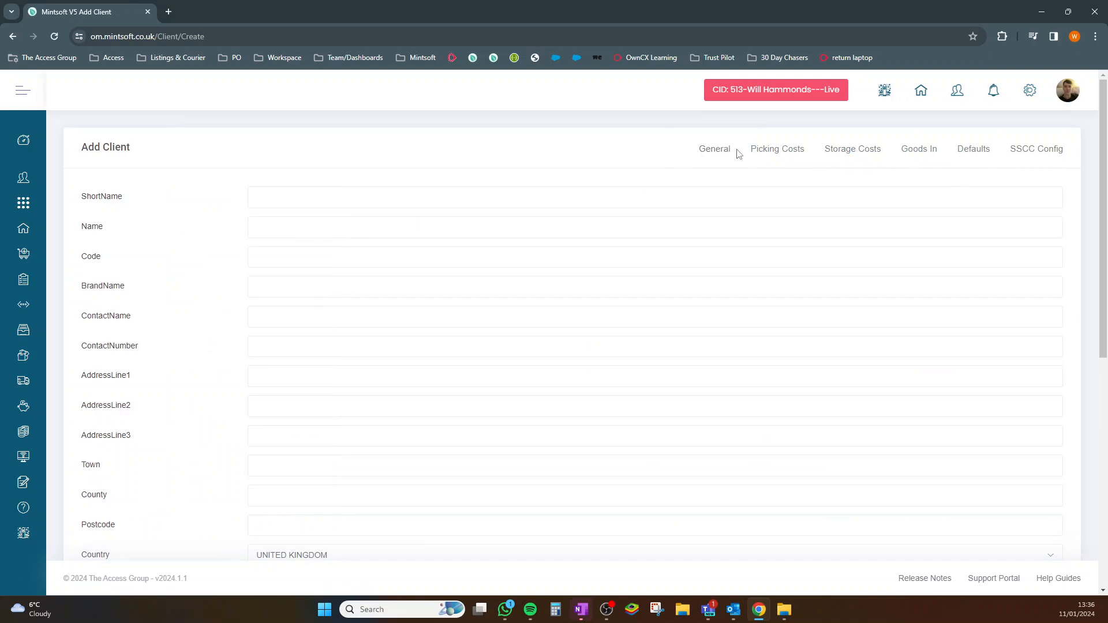
left_click_drag(80, 196, 137, 474)
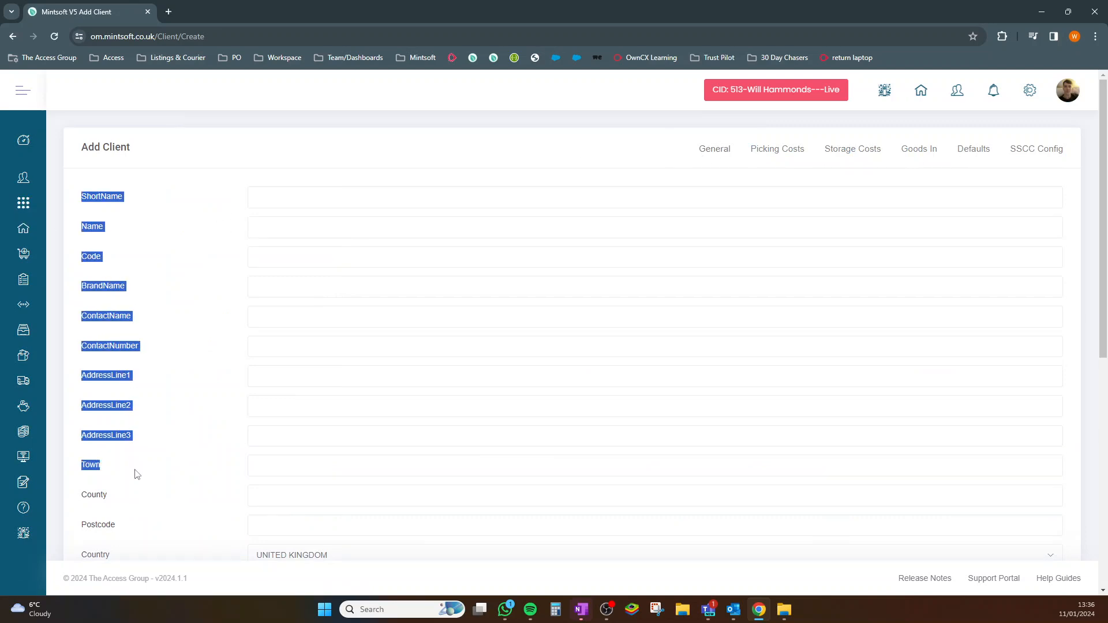
left_click(156, 394)
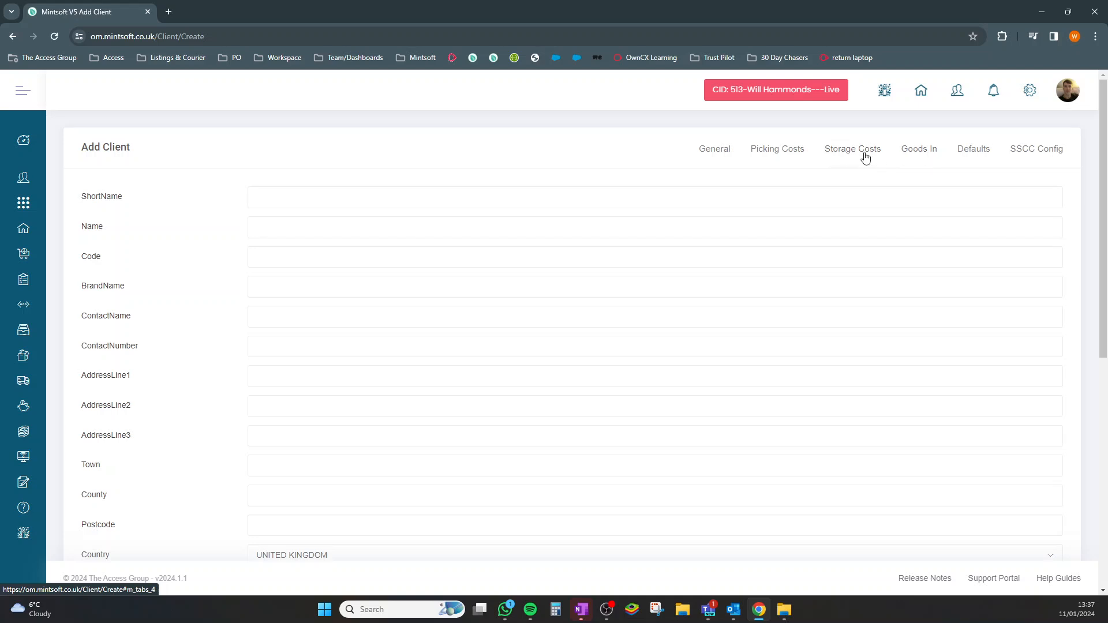
- In the new client's picking costs, set the standard first item picking cost to 1
left_click(779, 158)
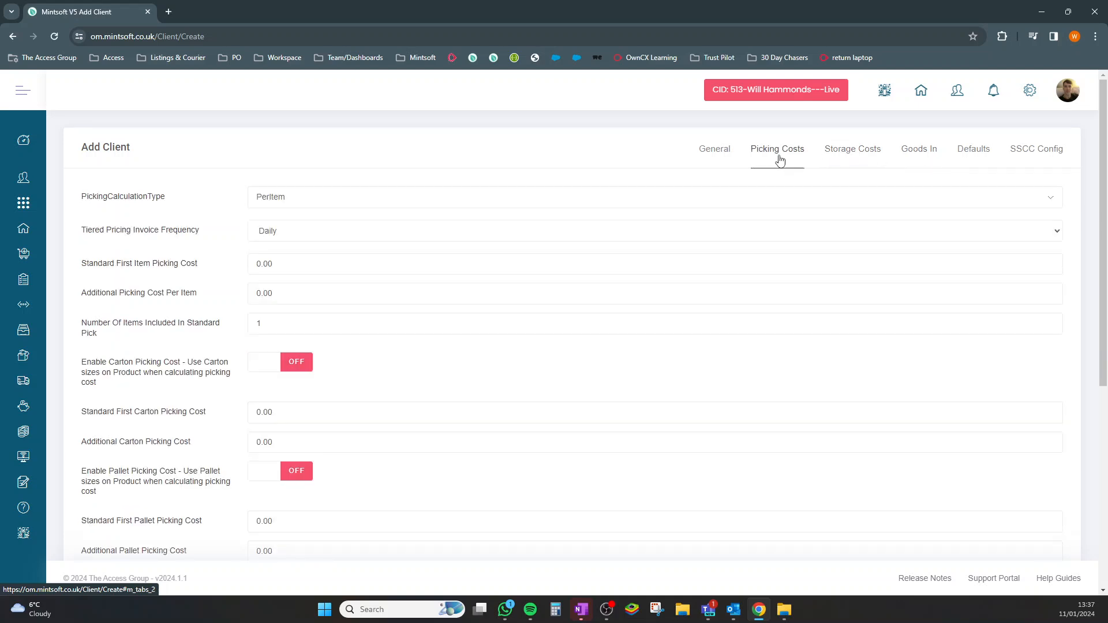
left_click_drag(80, 196, 184, 202)
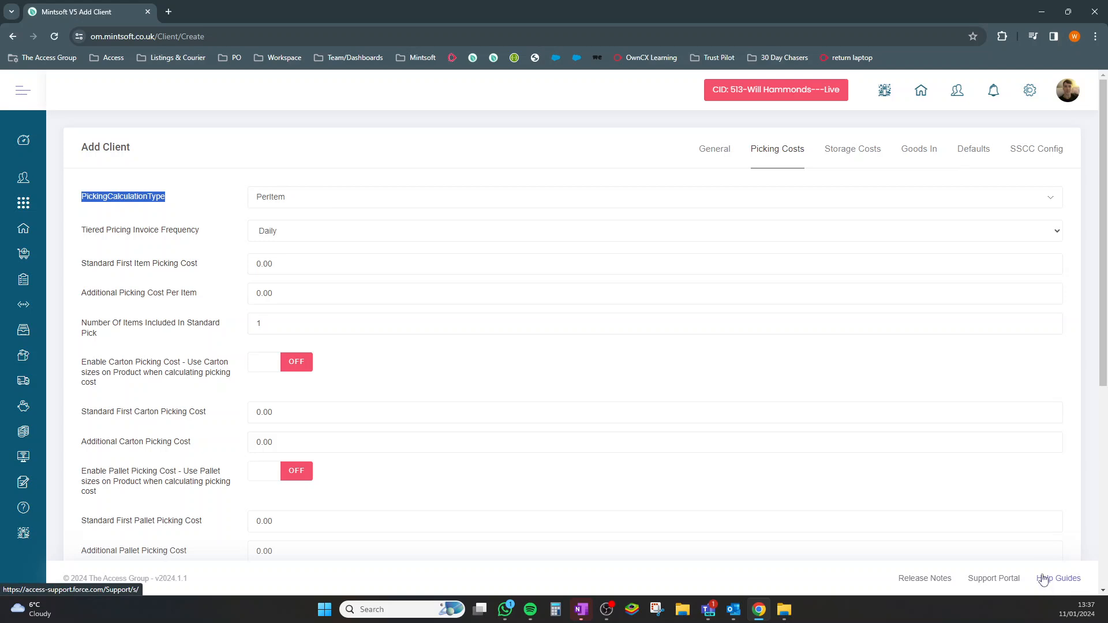
left_click(179, 217)
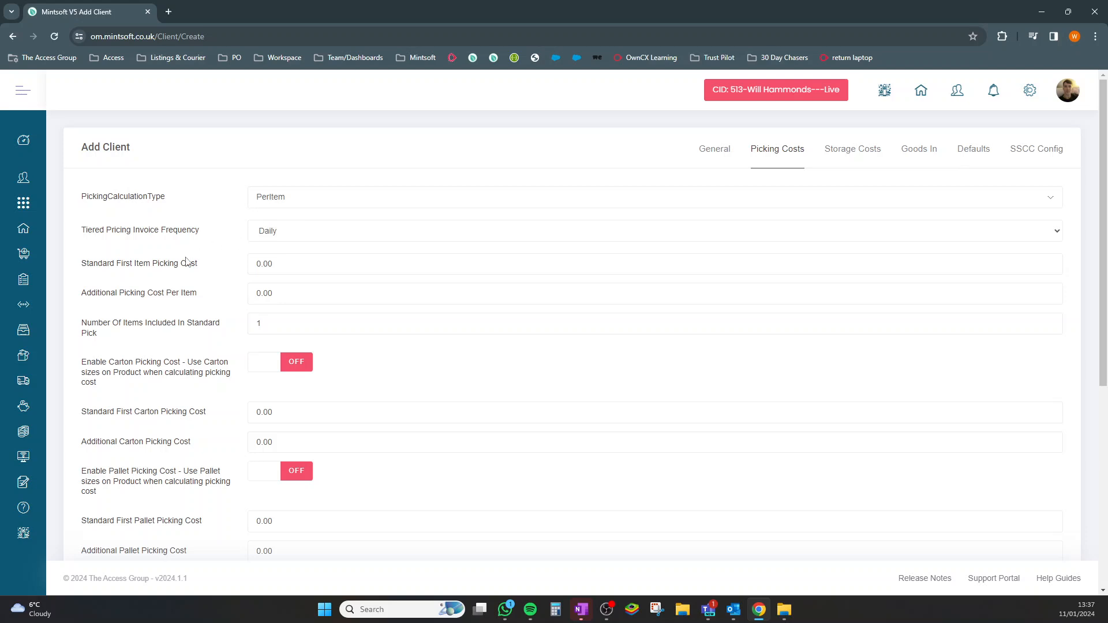
left_click_drag(79, 263, 206, 273)
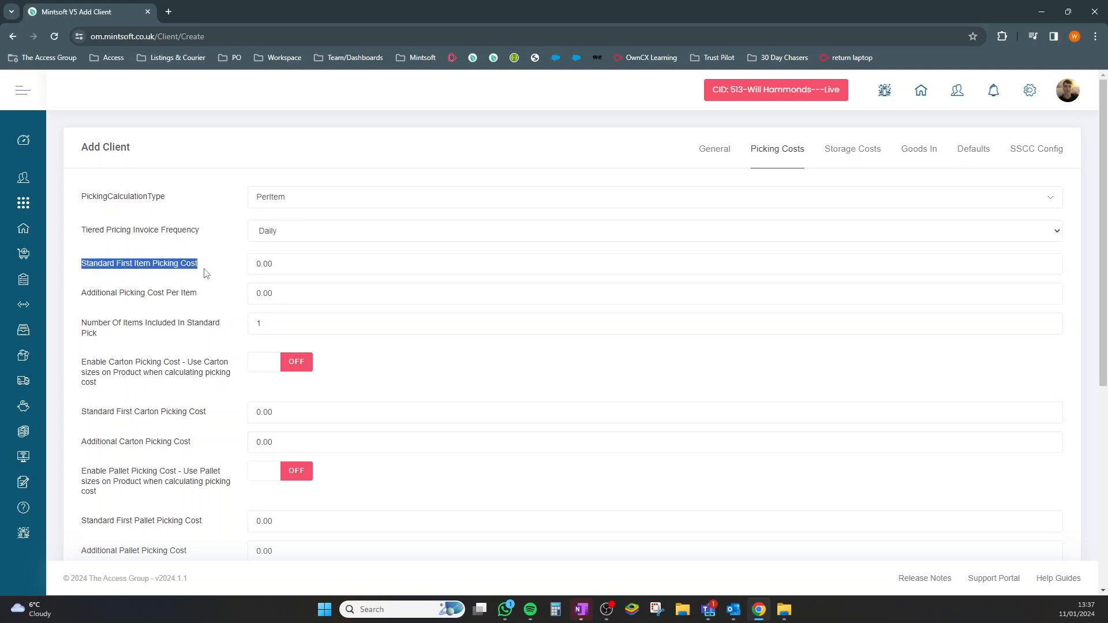
left_click(207, 273)
double_click(250, 263)
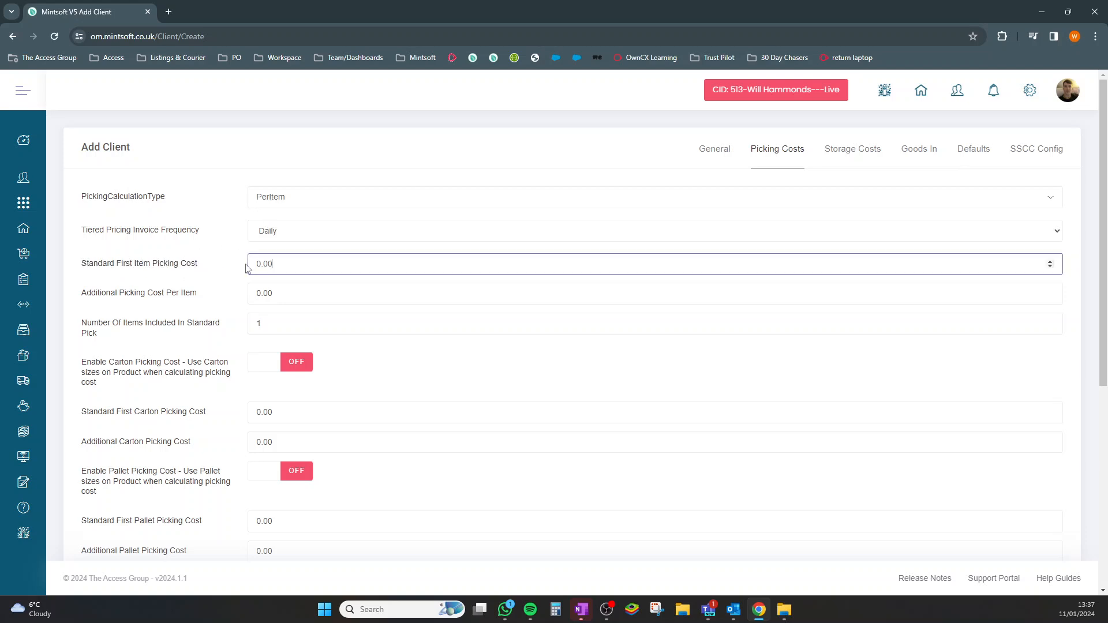
type("1")
- Set the additional picking cost per item to 0.50
left_click(185, 298)
double_click(273, 299)
type("0.4")
key("BackSpace")
type("50")
left_click(195, 311)
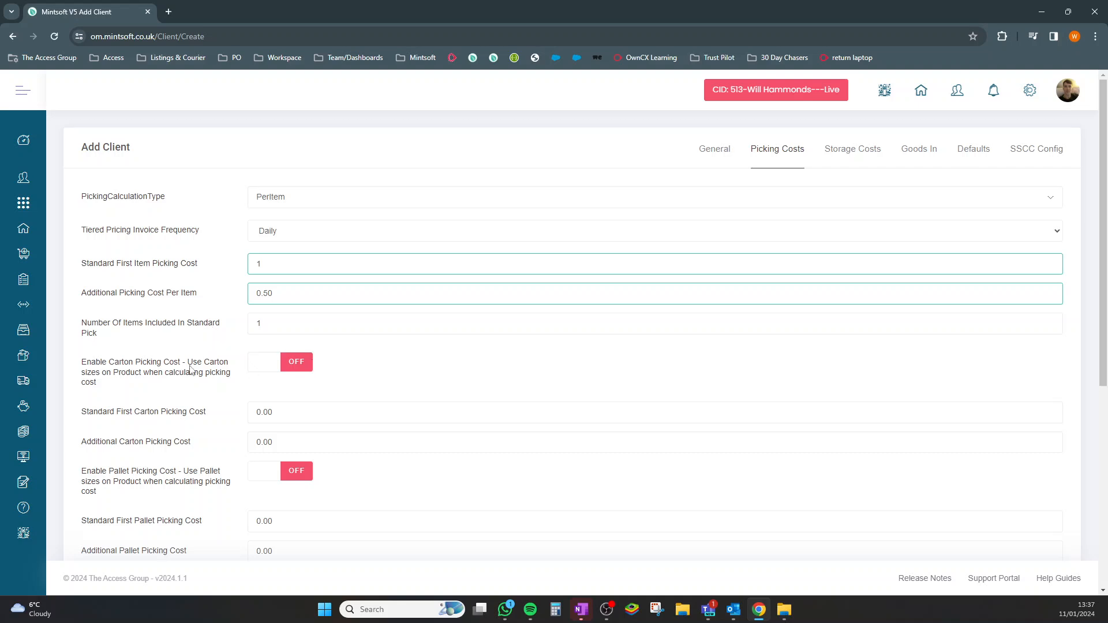
- Enable carton picking cost and set the standard first carton picking cost to 2
left_click_drag(81, 361, 200, 388)
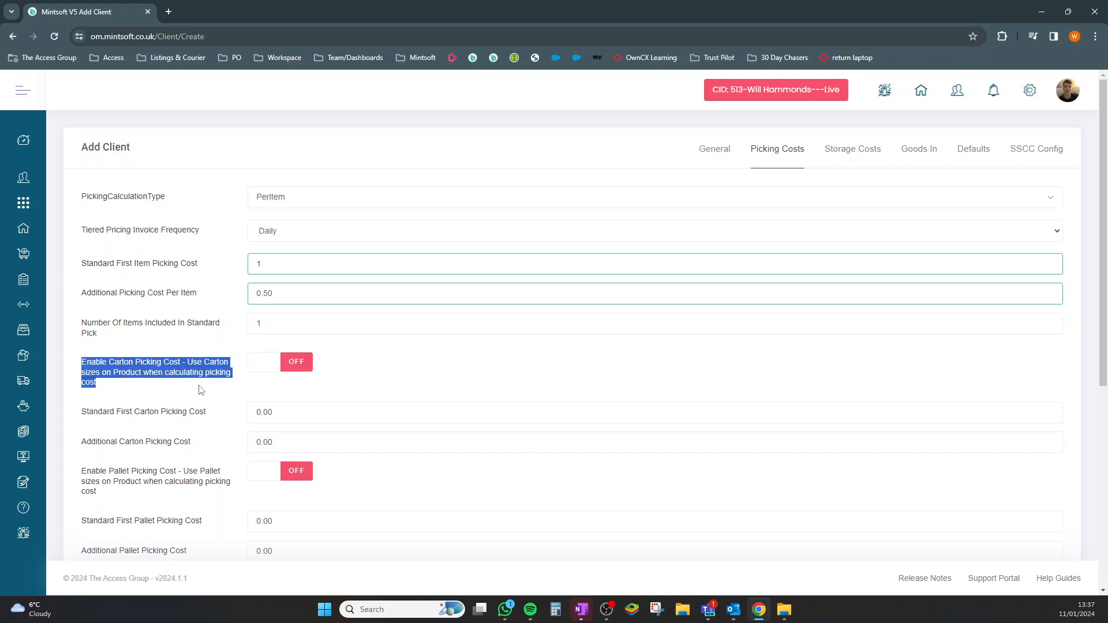
left_click(291, 374)
left_click(275, 387)
left_click_drag(275, 412, 247, 412)
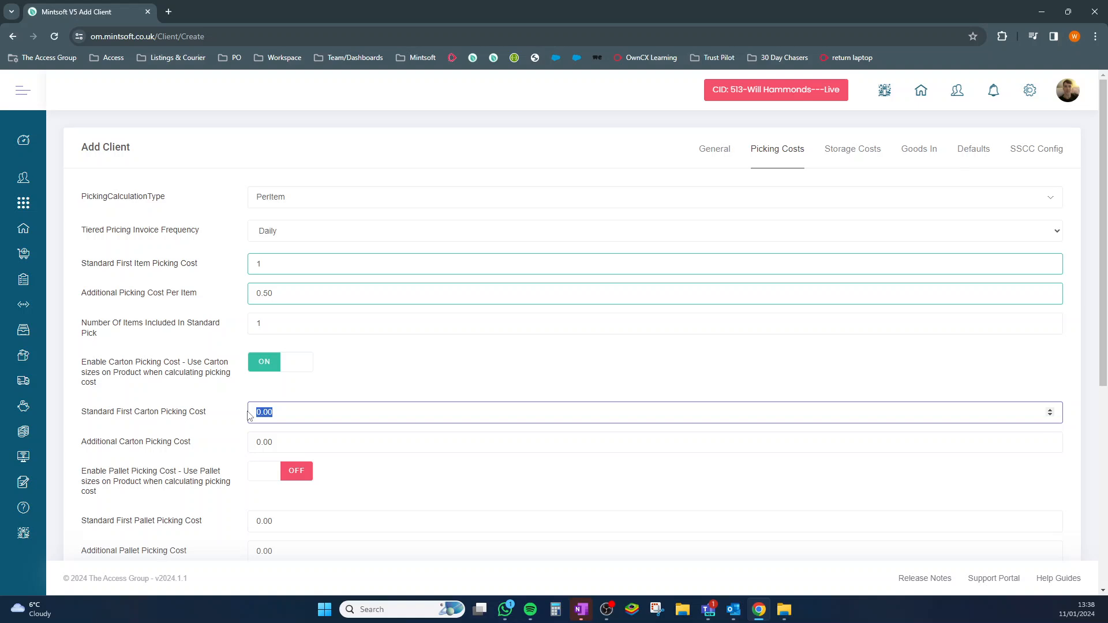
type("2")
left_click(279, 263)
left_click(292, 293)
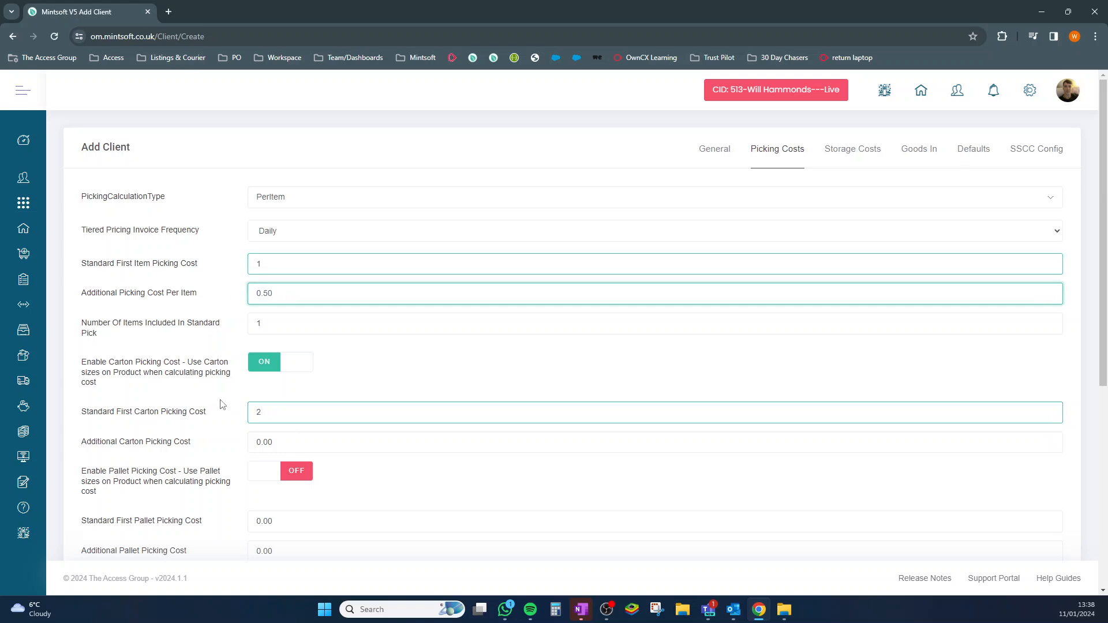
- Set the additional carton picking cost to 1.50
left_click(275, 441)
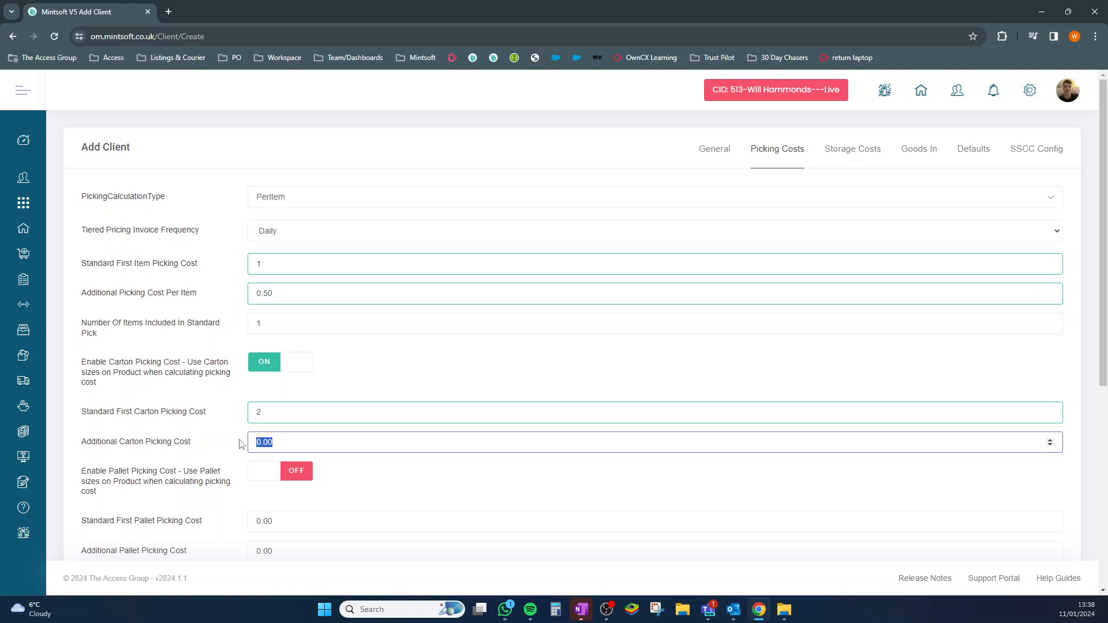
type("1")
left_click(239, 440)
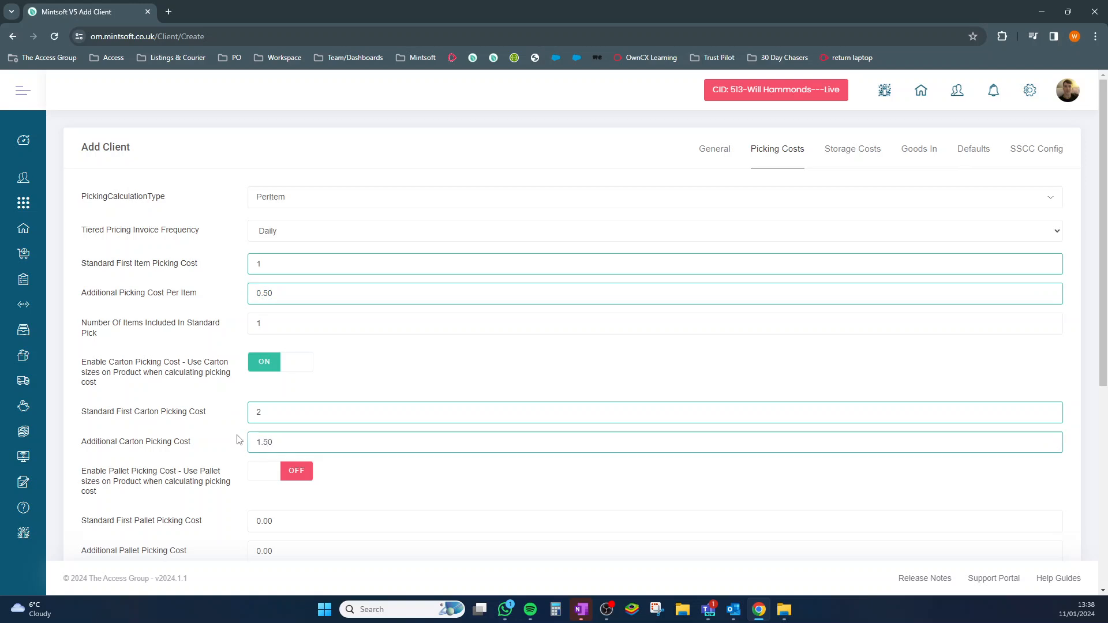
- Enable pallet picking cost based on the product's pallet sizes for the new client
left_click_drag(81, 469, 280, 479)
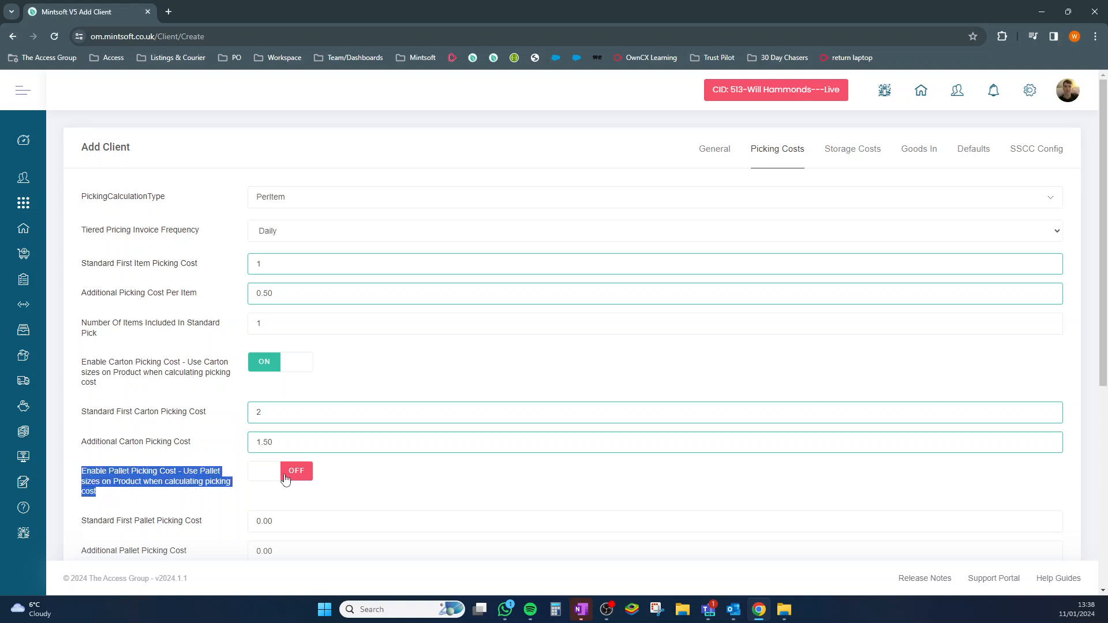
left_click(280, 479)
left_click(331, 490)
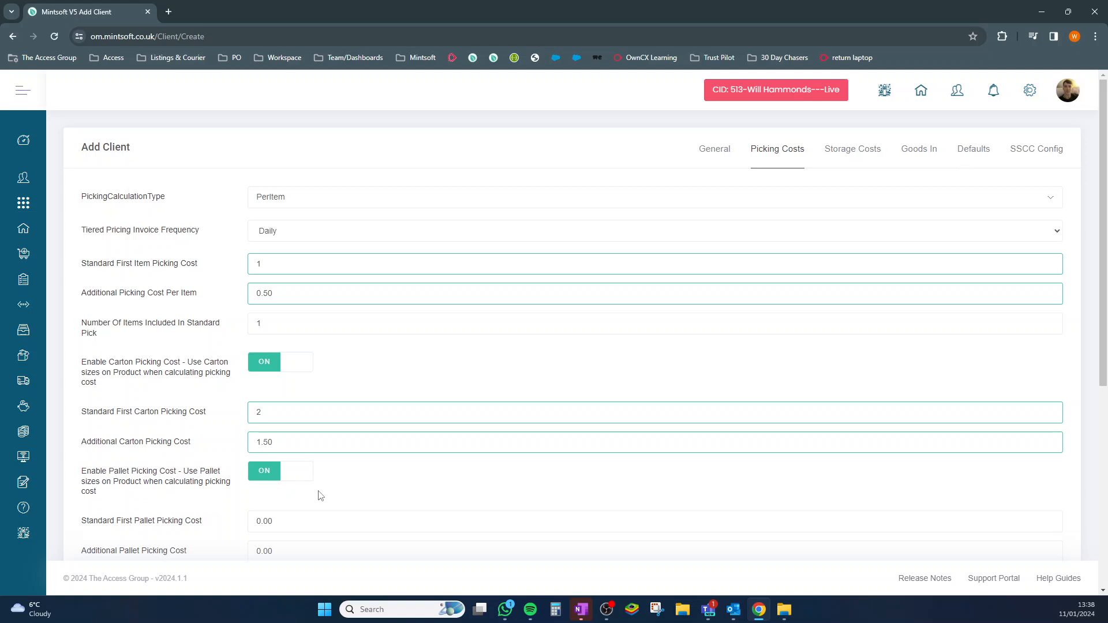
- Review the returns and packaging fee fields and set the per order admin fee (processing fee) to 0.20
scroll(193, 311, "down", 5)
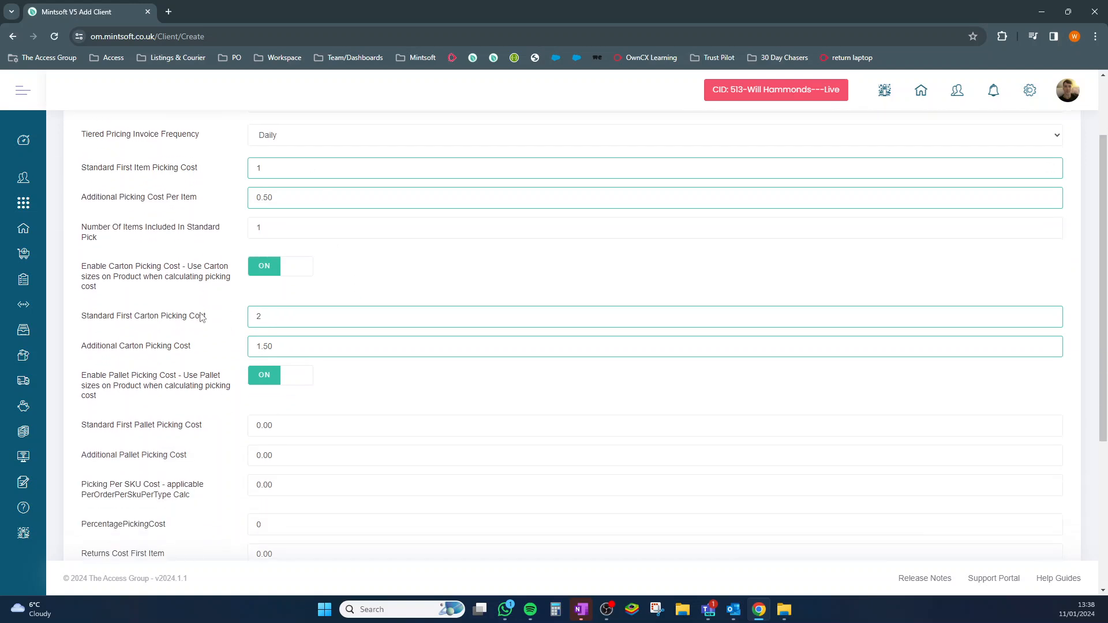
left_click_drag(81, 345, 175, 349)
left_click_drag(83, 375, 200, 378)
left_click_drag(82, 404, 213, 416)
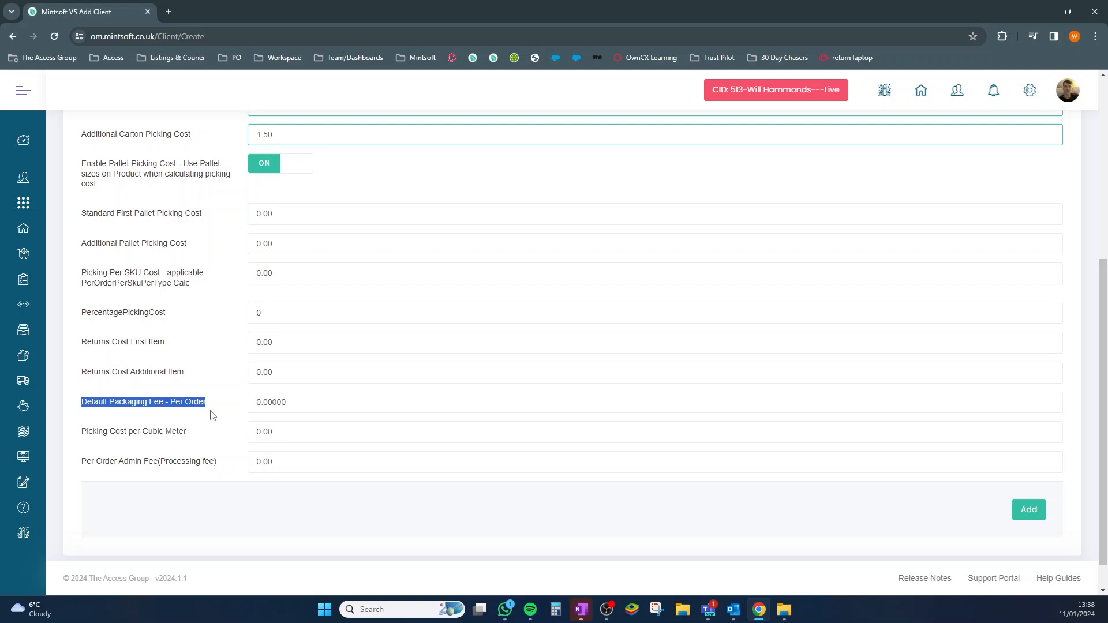
left_click_drag(82, 462, 230, 467)
left_click(292, 462)
key("BackSpace")
type("2")
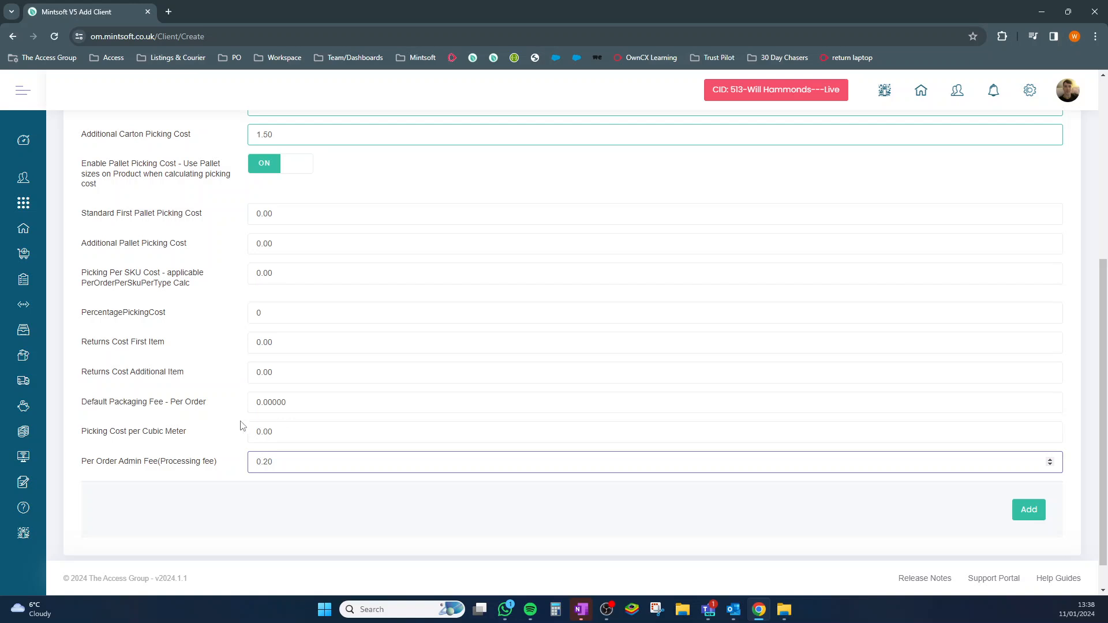
- Examine the available picking calculation types without changing the selection
scroll(242, 426, "up", 5)
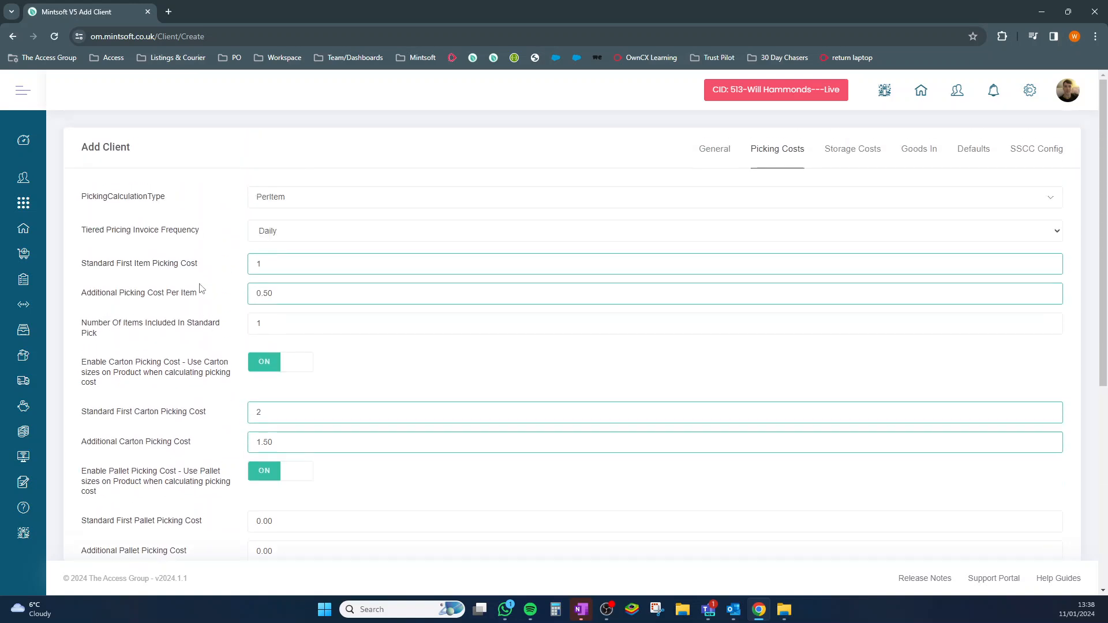
left_click(267, 205)
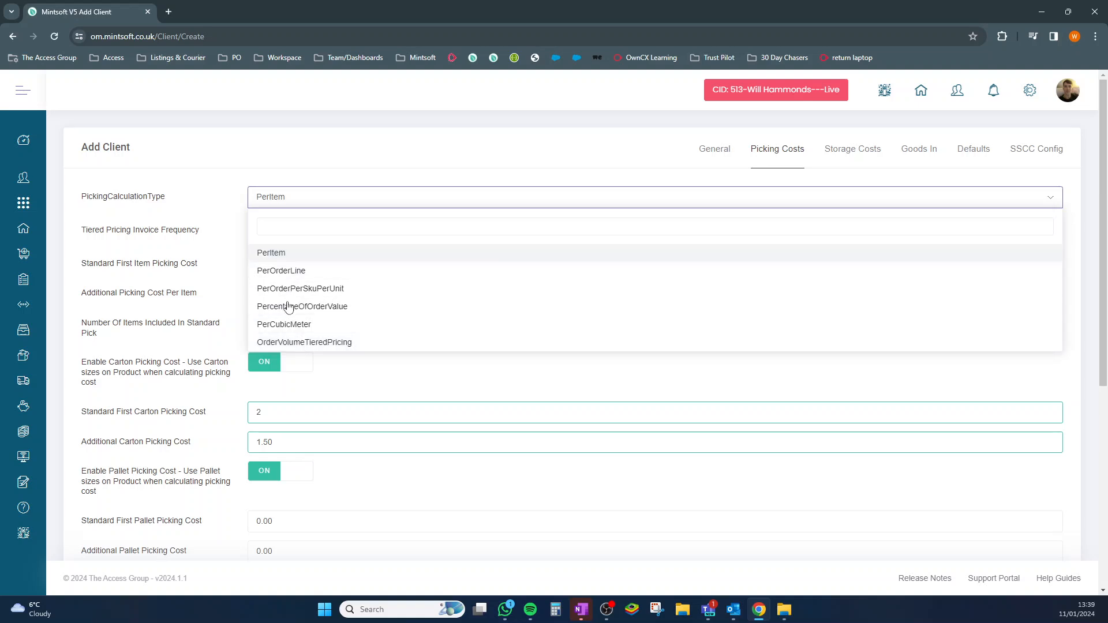
left_click(208, 265)
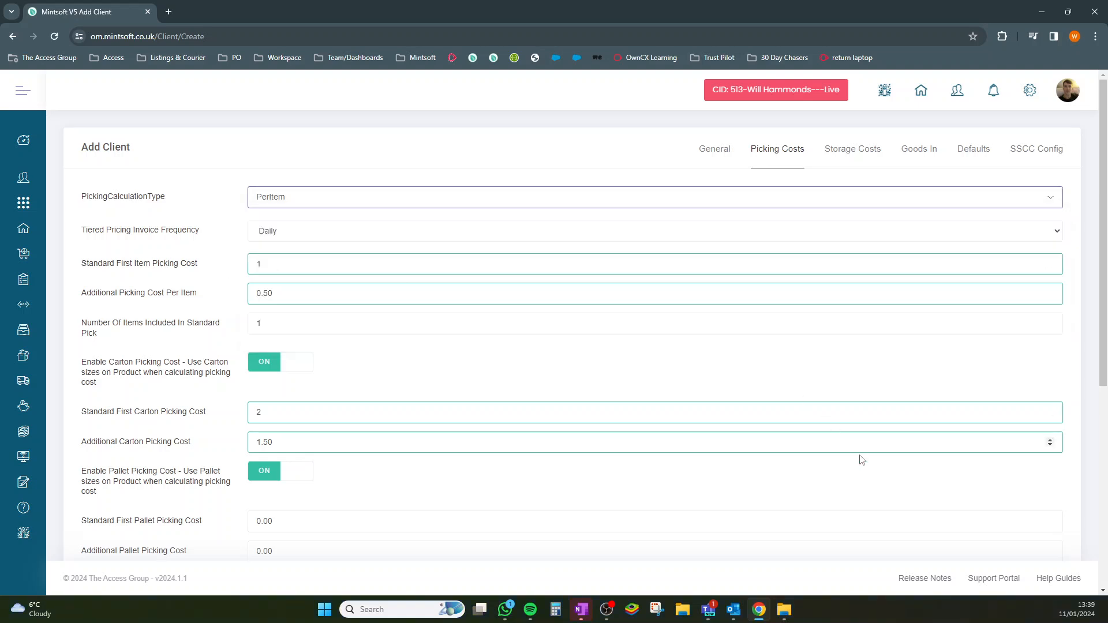
- Open the help guides, search the knowledge base for "3pl" and open the article "Mintsoft: Supporting you with 3PL Accounting"
left_click(1060, 581)
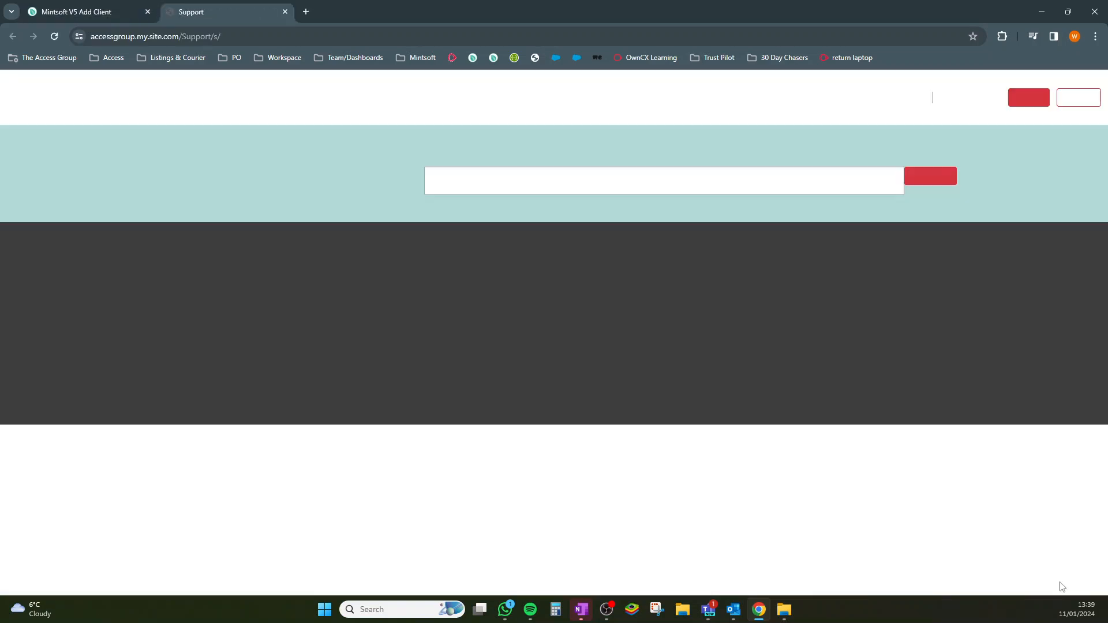
left_click(671, 188)
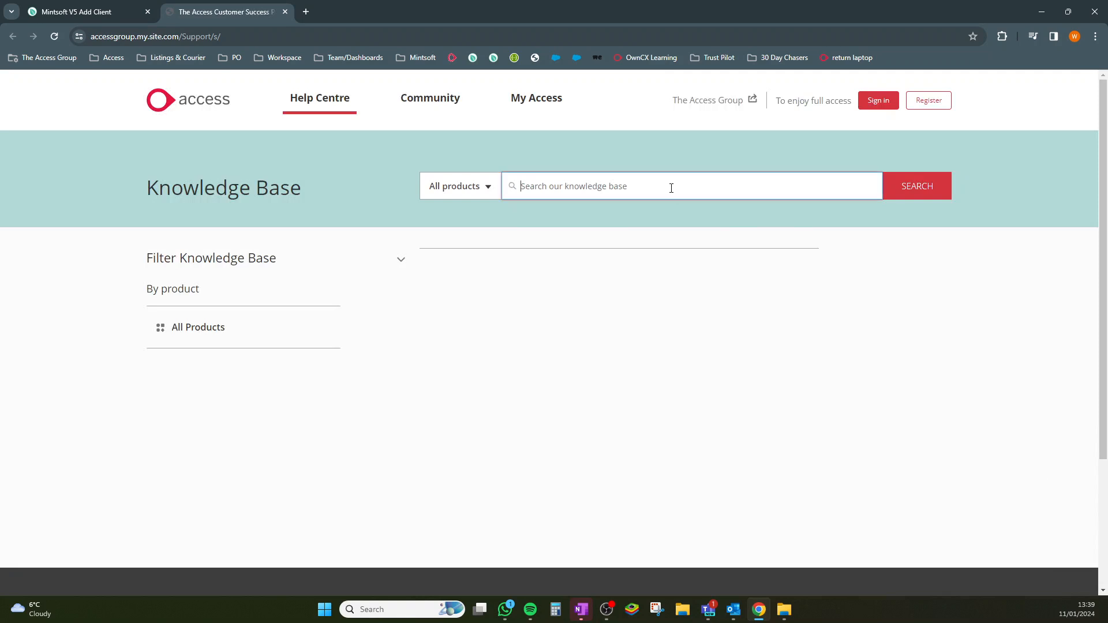
type("3pl")
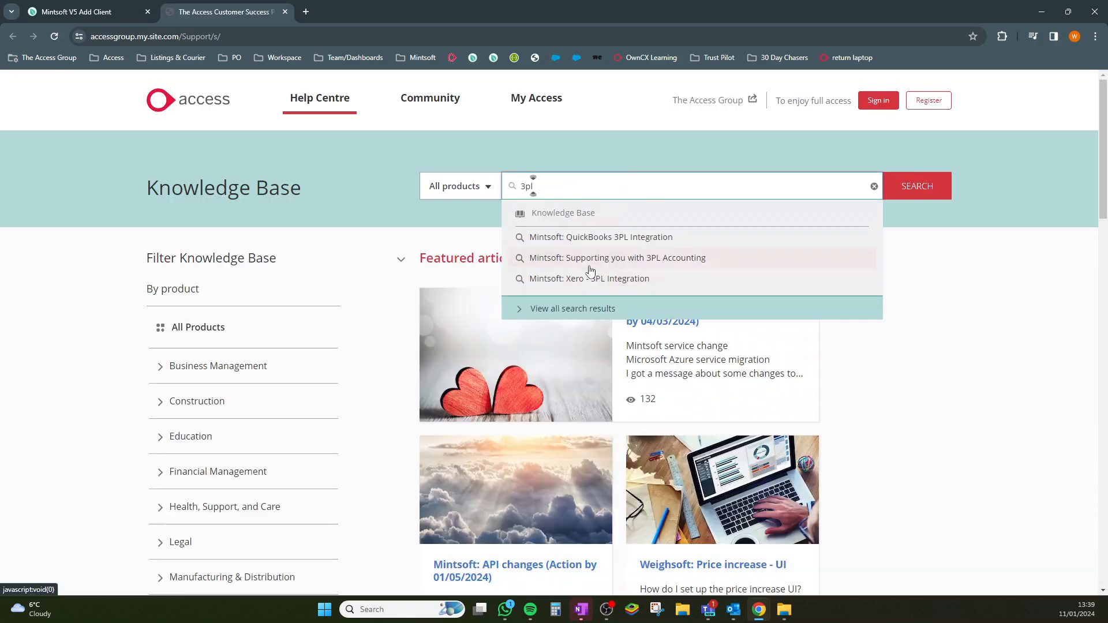
left_click(708, 261)
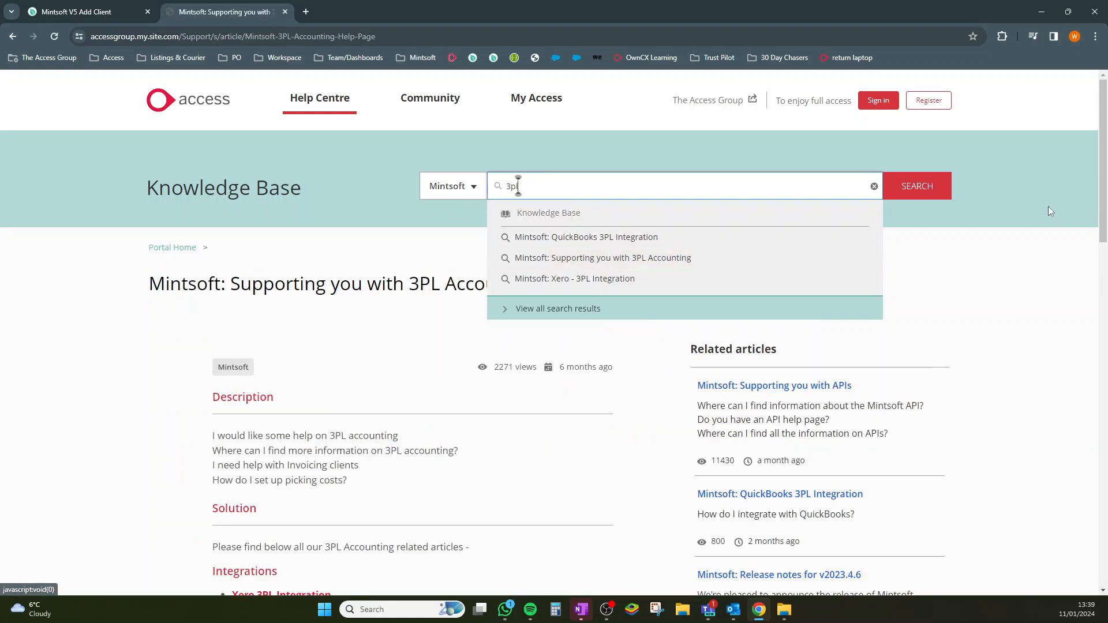
left_click(1051, 205)
- Read through the article's related guides on integrations, picking costs and courier pricing
left_click_drag(1103, 150, 1067, 283)
left_click_drag(213, 151, 303, 161)
left_click_drag(209, 241, 283, 257)
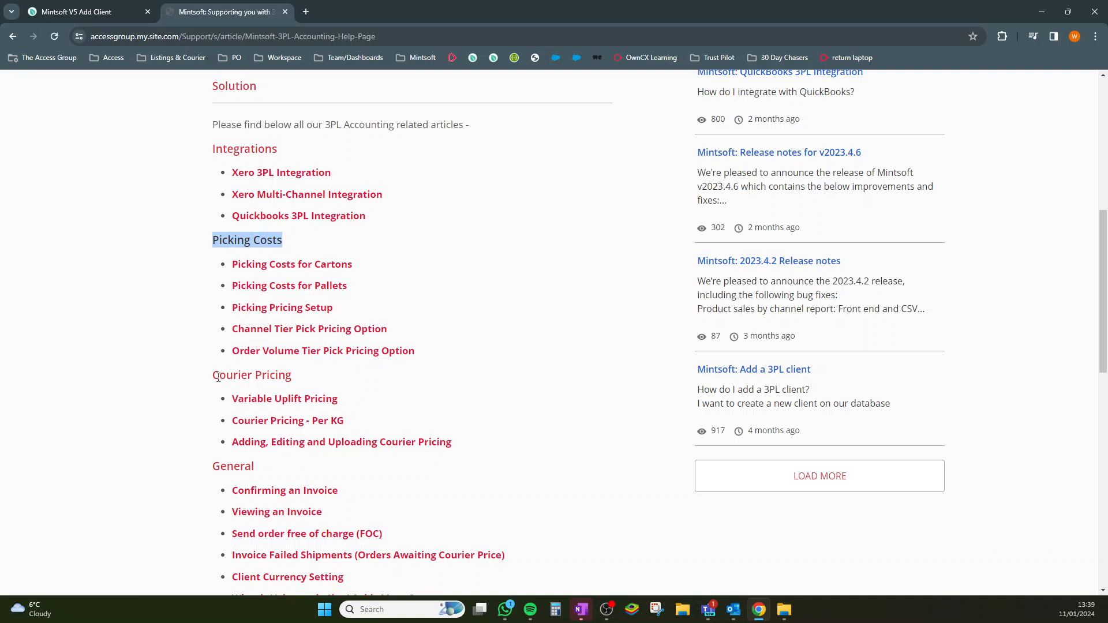
left_click_drag(219, 377, 292, 386)
left_click(501, 447)
left_click_drag(452, 444, 233, 400)
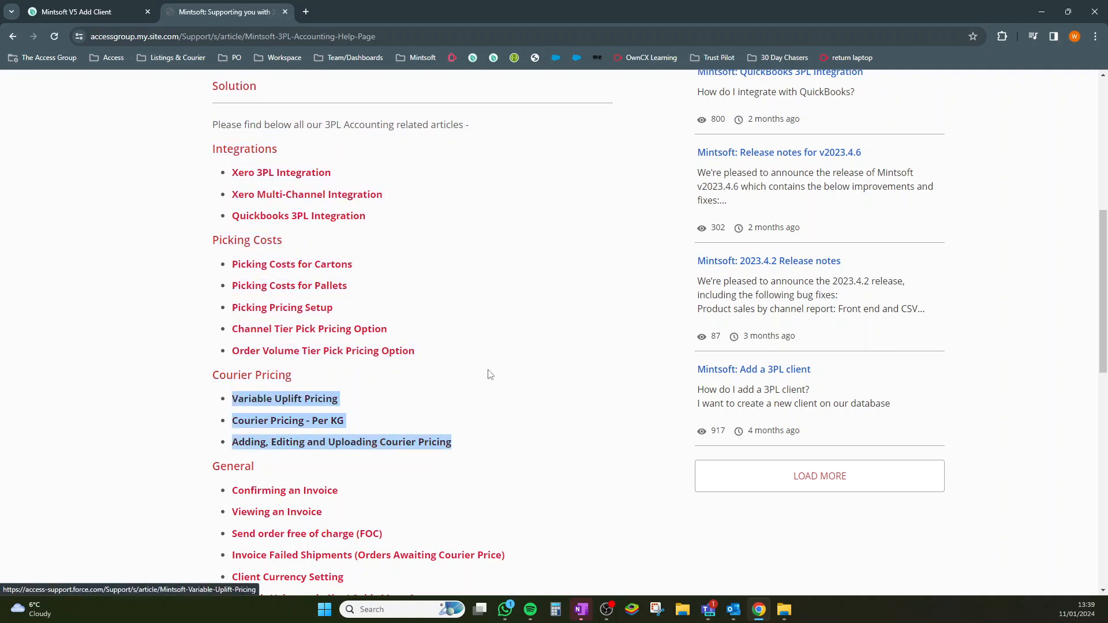
left_click_drag(223, 263, 419, 347)
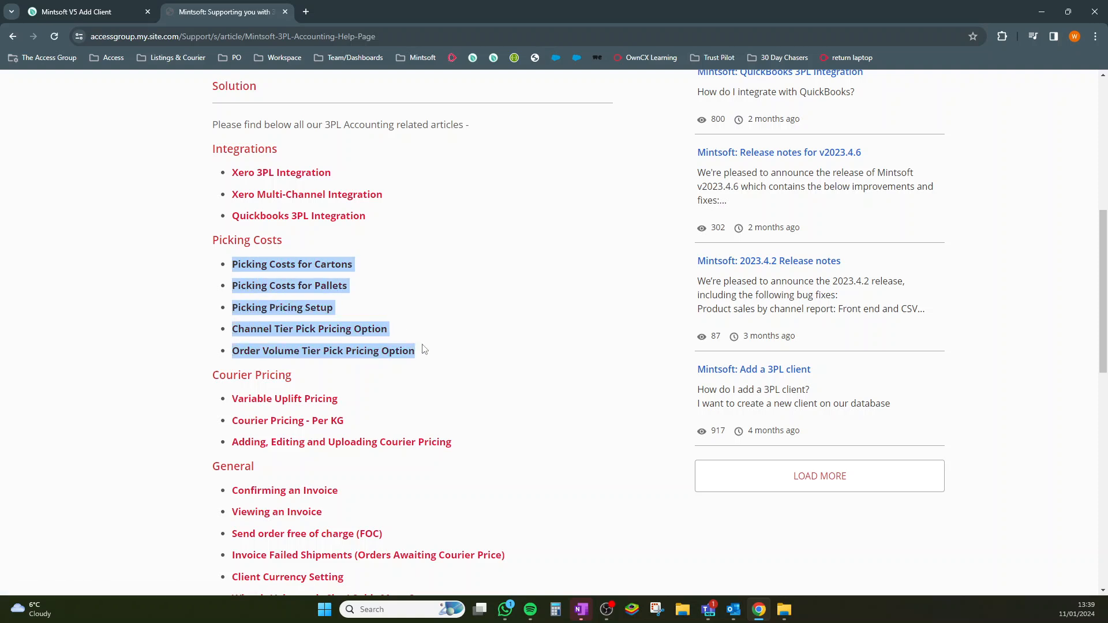
- Read through the article's related guides in the General, Storage and 3PL Accounting sections
scroll(475, 341, "down", 3)
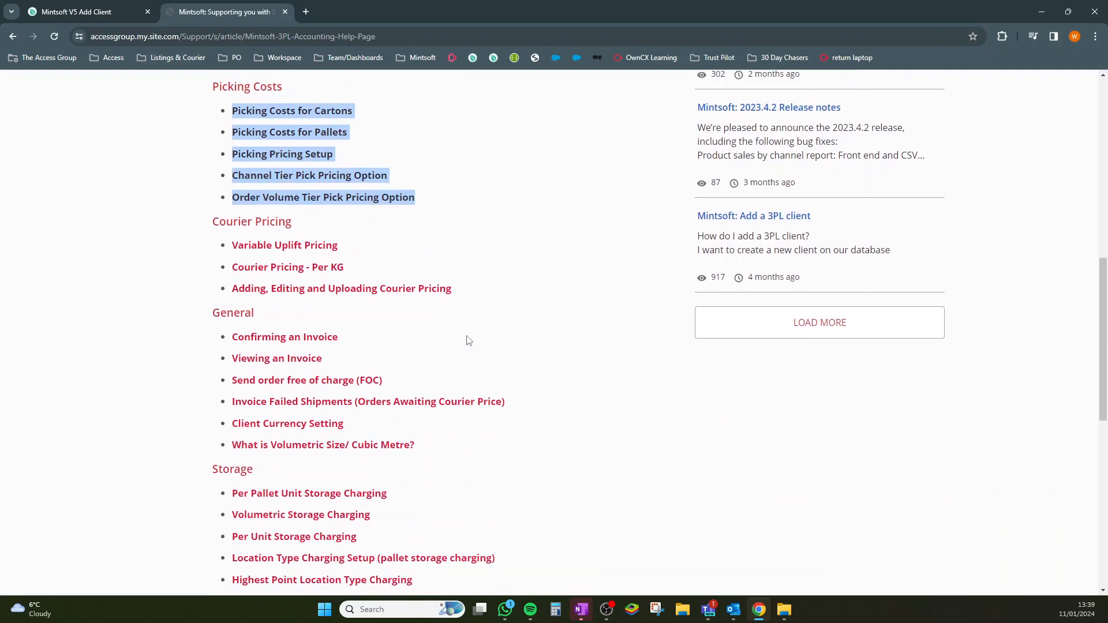
left_click_drag(228, 337, 471, 403)
scroll(459, 477, "down", 3)
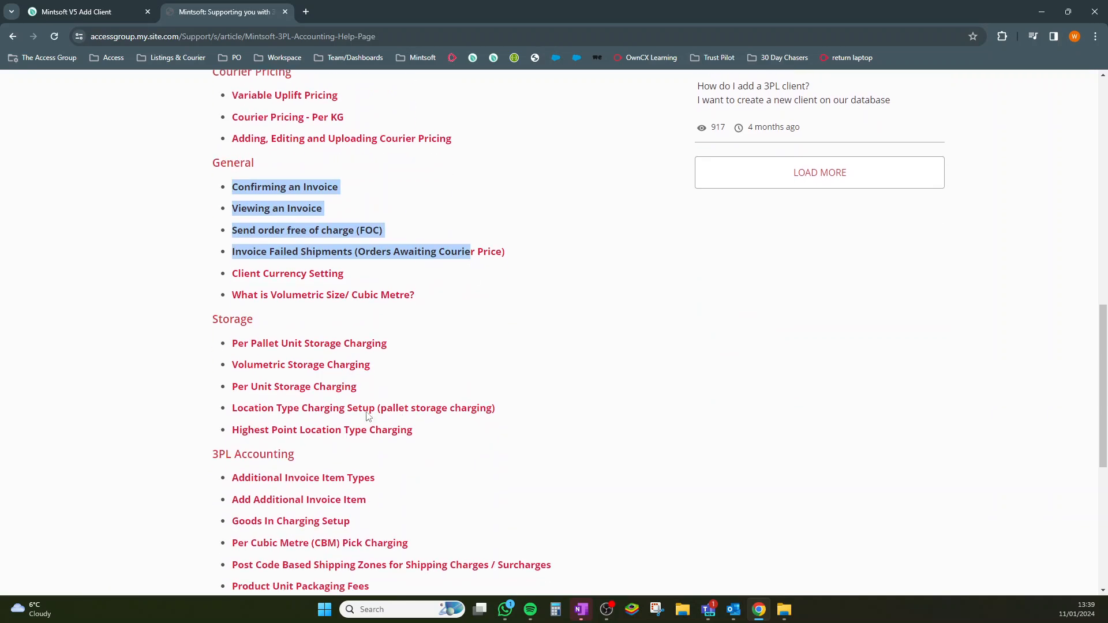
left_click_drag(223, 315, 428, 421)
scroll(238, 375, "down", 3)
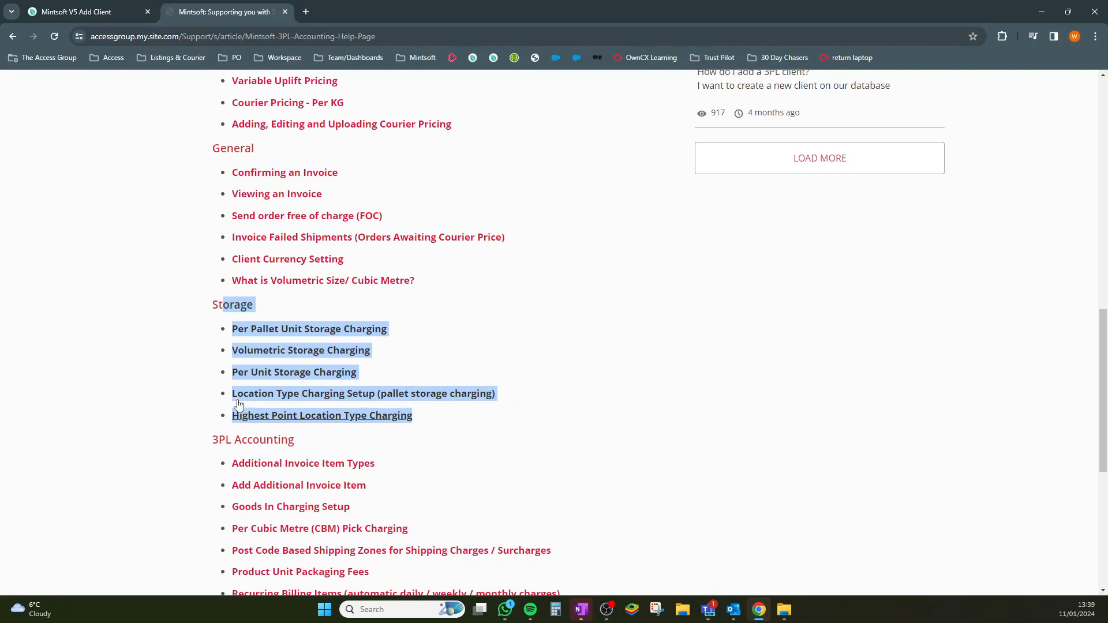
left_click_drag(227, 319, 386, 519)
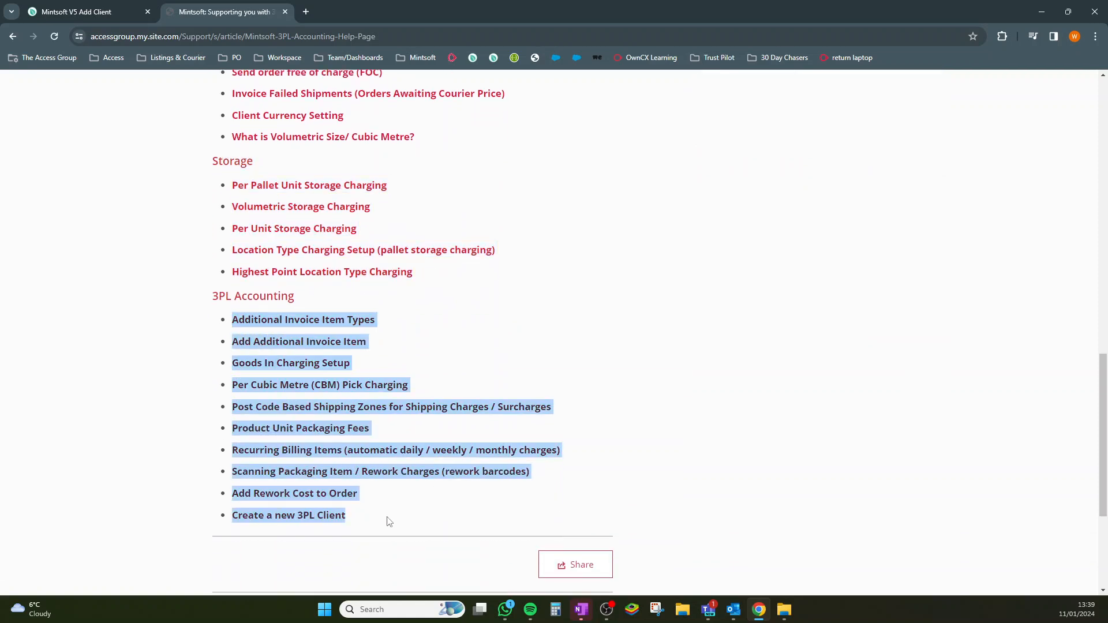
- Return to the new client form and turn on automatic calculation and invoicing of storage costs in its storage cost settings
left_click(388, 521)
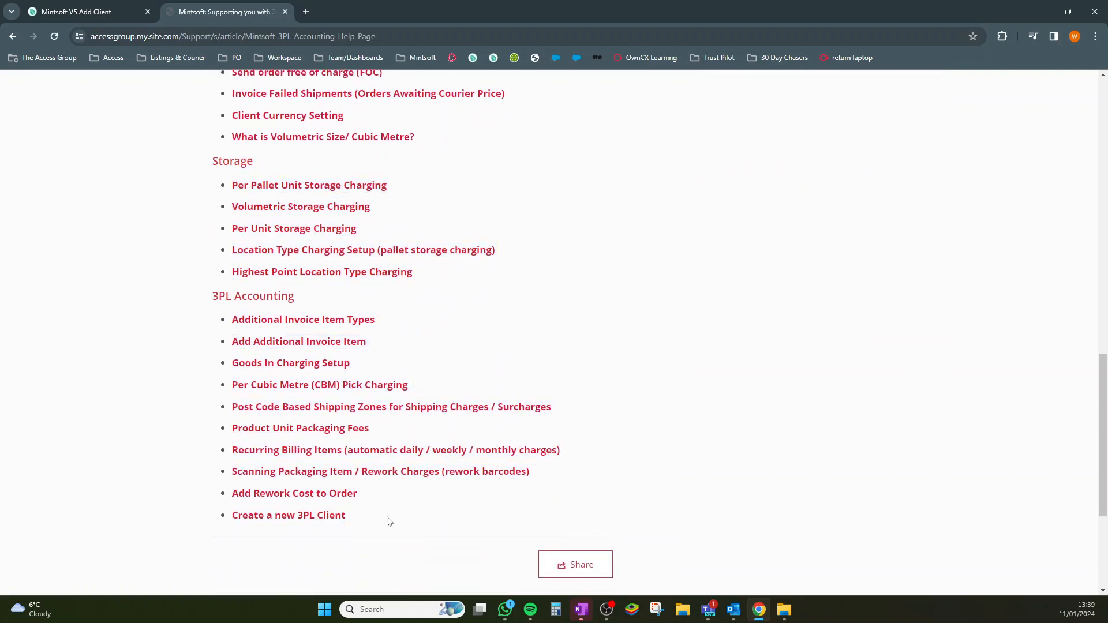
left_click(116, 17)
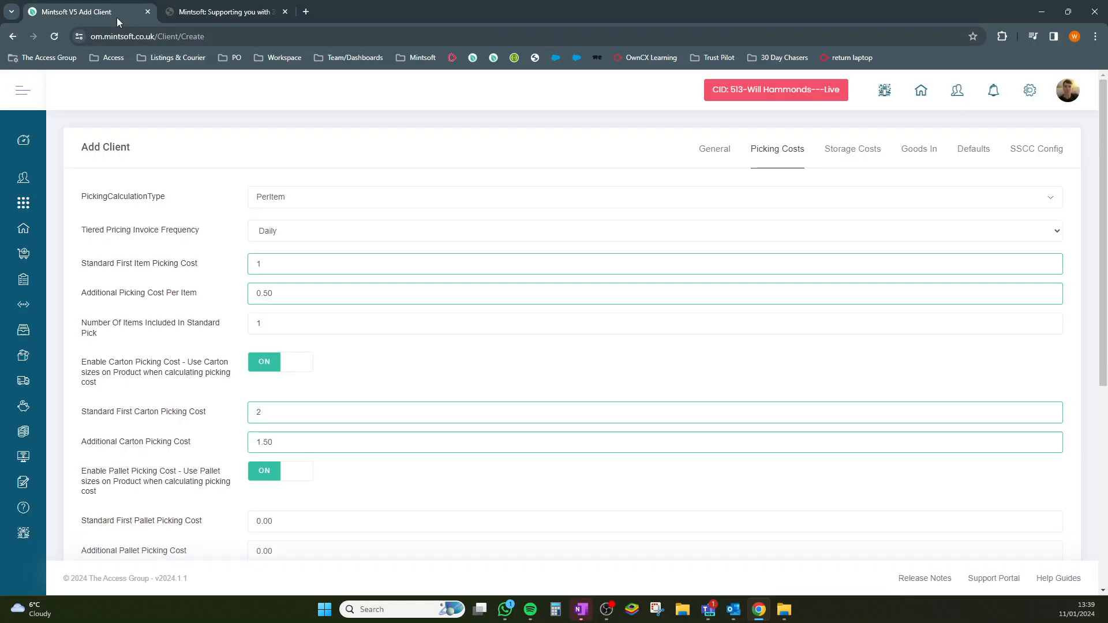
left_click(854, 160)
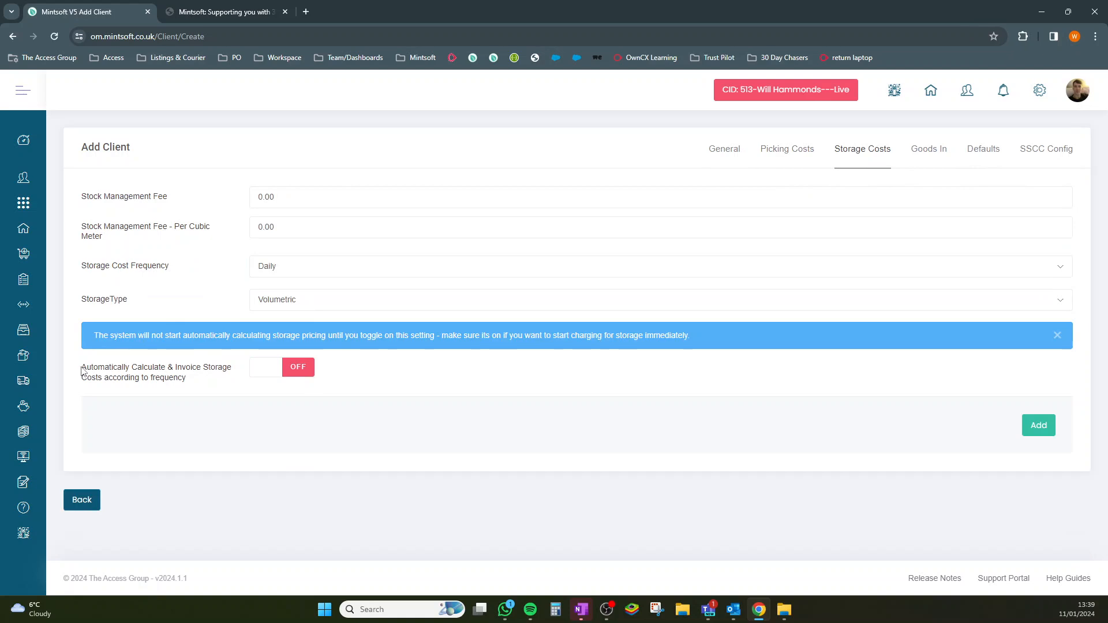
left_click_drag(82, 370, 185, 379)
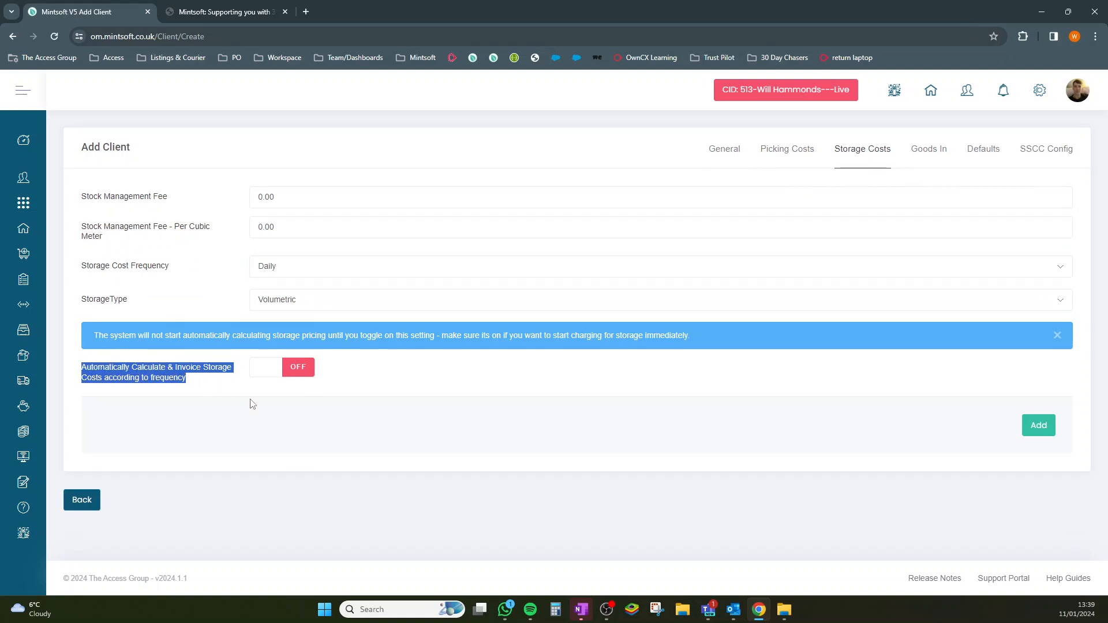
left_click(298, 379)
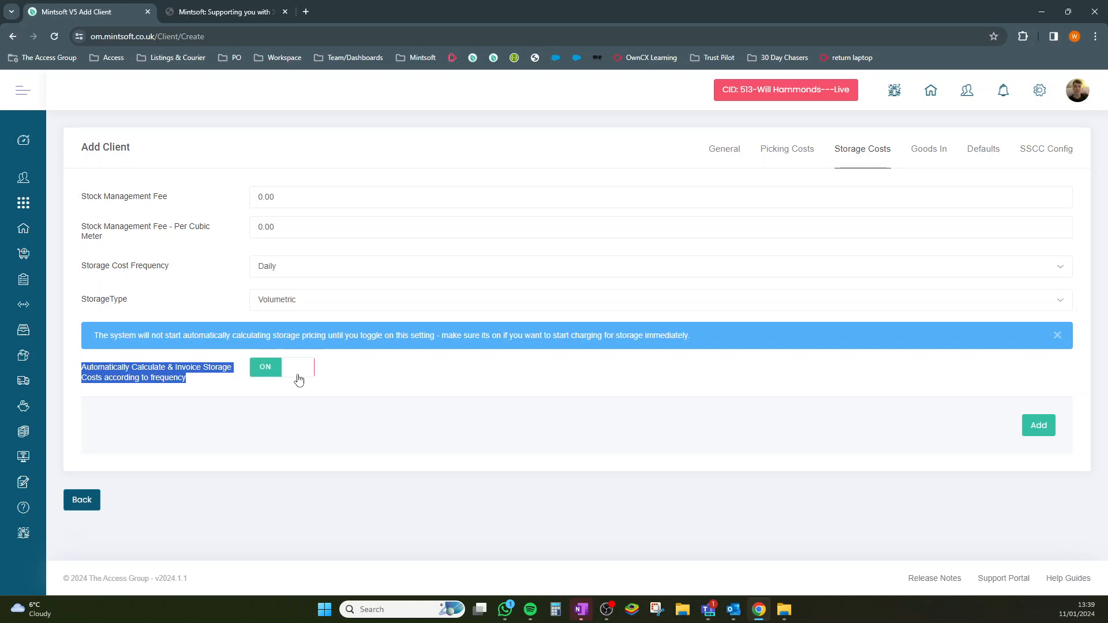
left_click(366, 379)
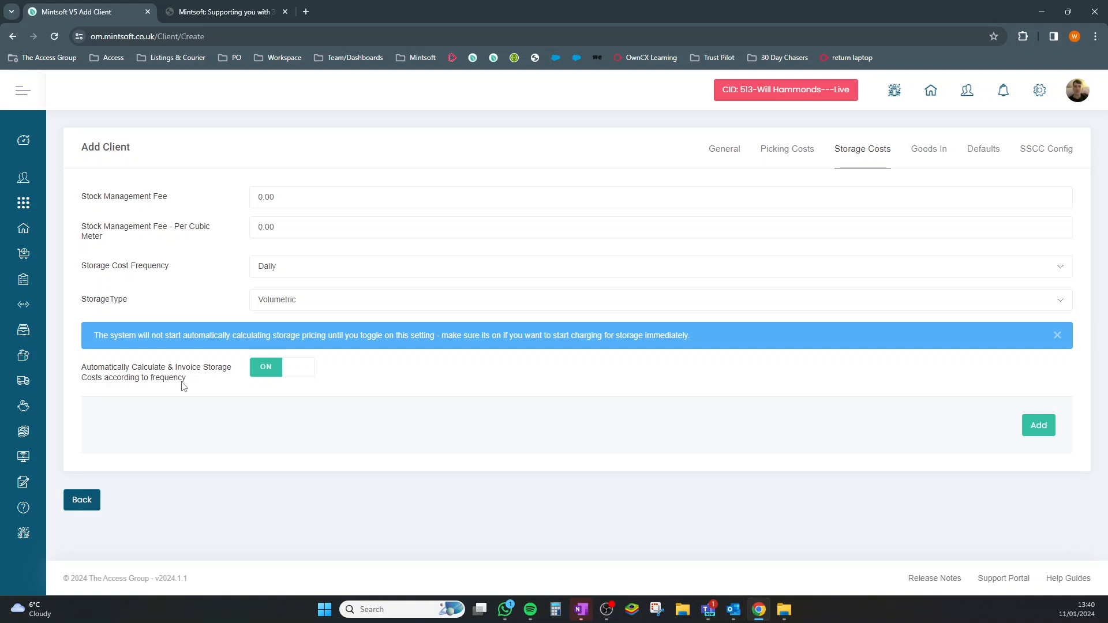
- Set the client's Stock Management Fee - Per Cubic Meter to 2.00
left_click_drag(85, 304, 132, 304)
left_click(282, 229)
left_click_drag(282, 229, 234, 237)
type("2")
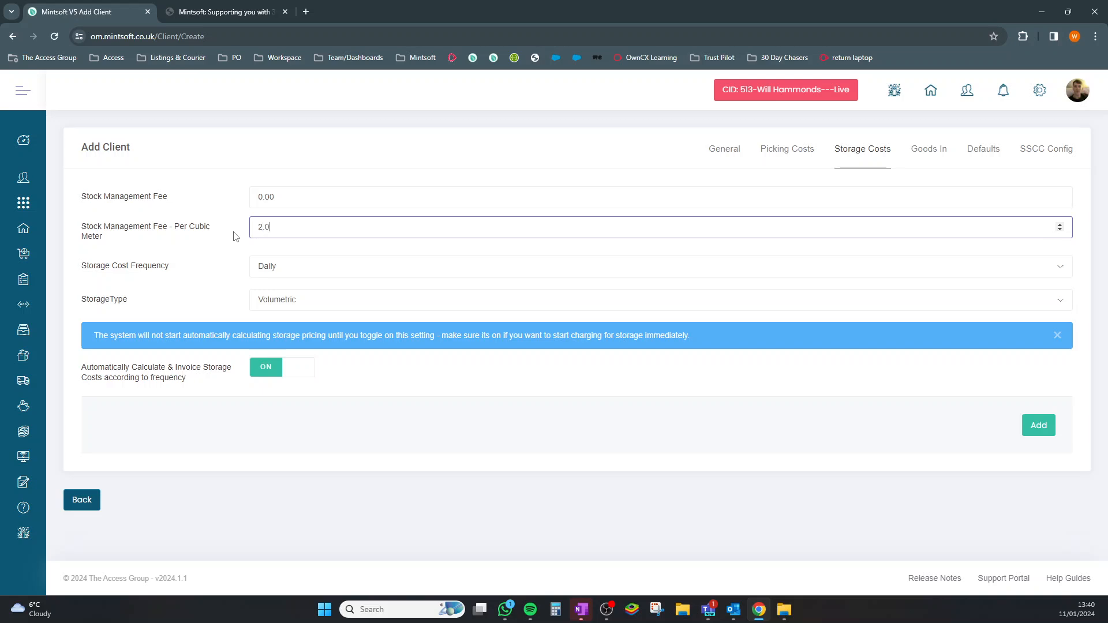
left_click_drag(84, 225, 142, 246)
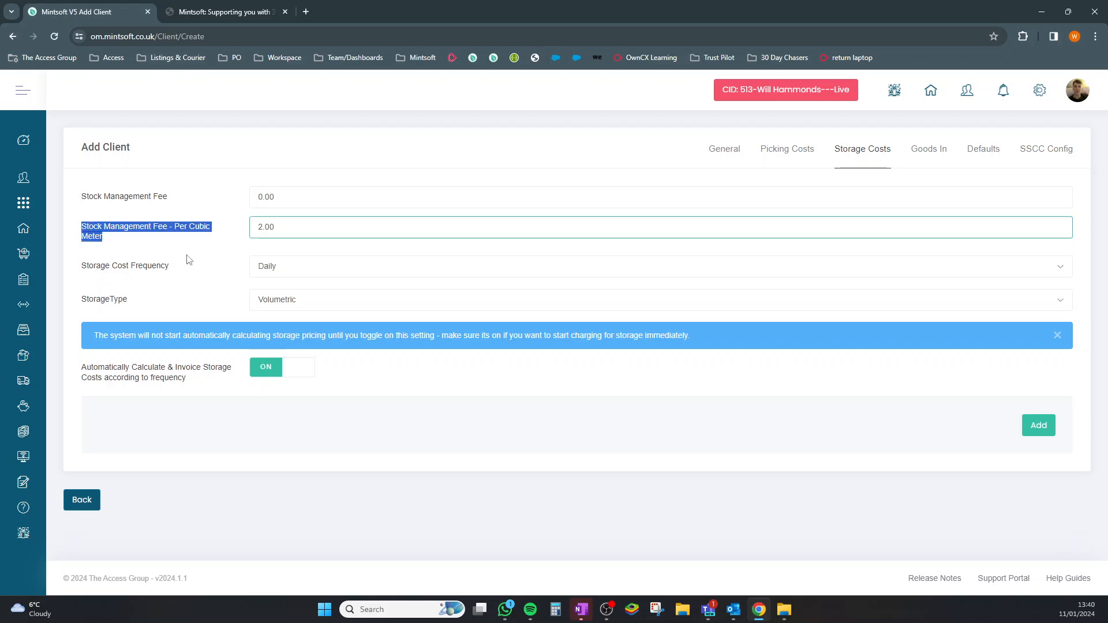
- Change the storage type to StockManagementFee and set the per cubic meter stock management fee to 0
left_click(280, 300)
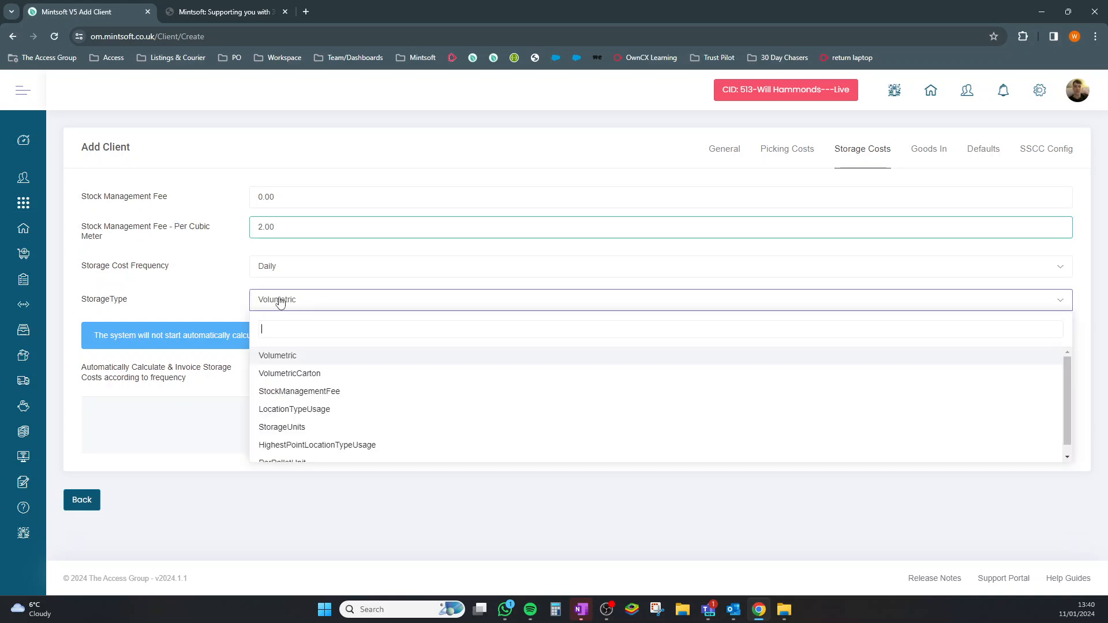
left_click(305, 396)
left_click_drag(302, 231, 251, 230)
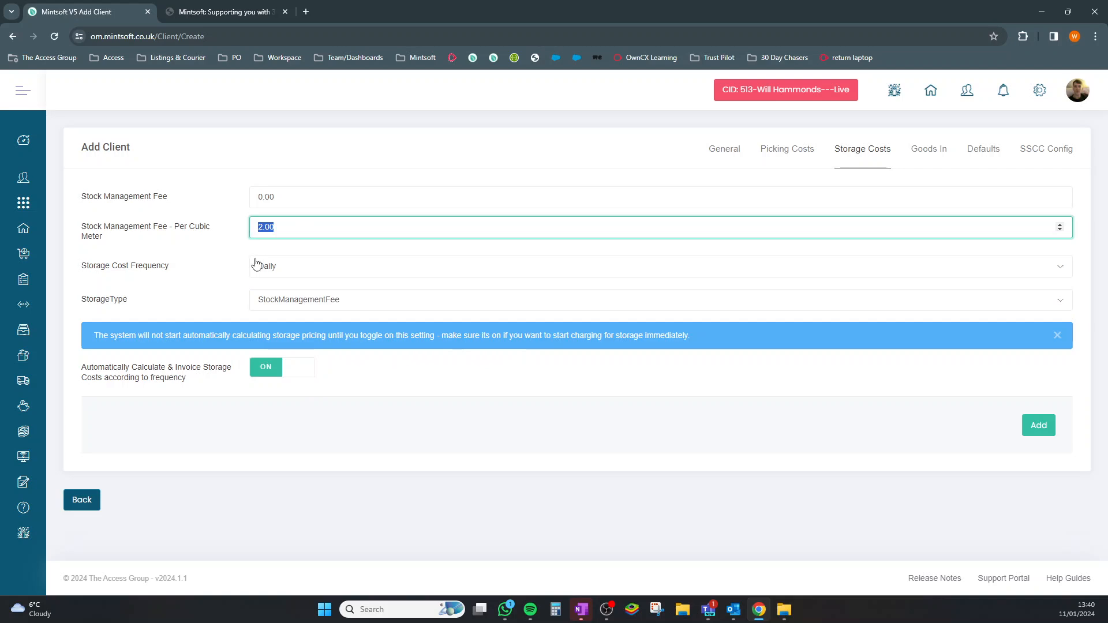
type("0")
- Set the Stock Management Fee to 200 and the Storage Cost Frequency to Monthly
left_click_drag(296, 198, 227, 202)
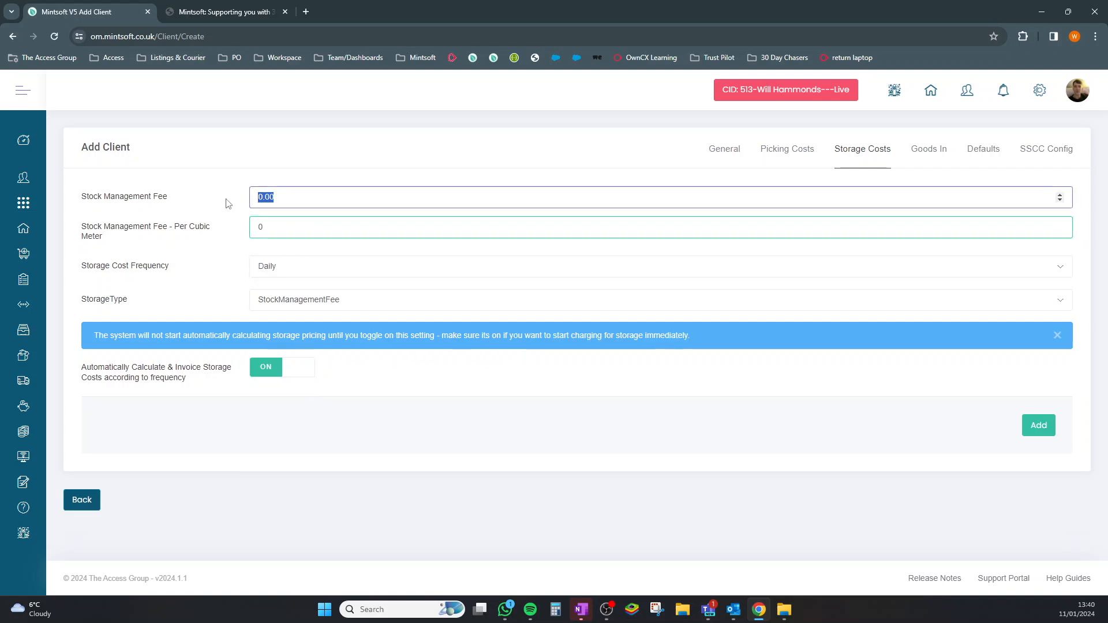
type("20")
left_click(279, 266)
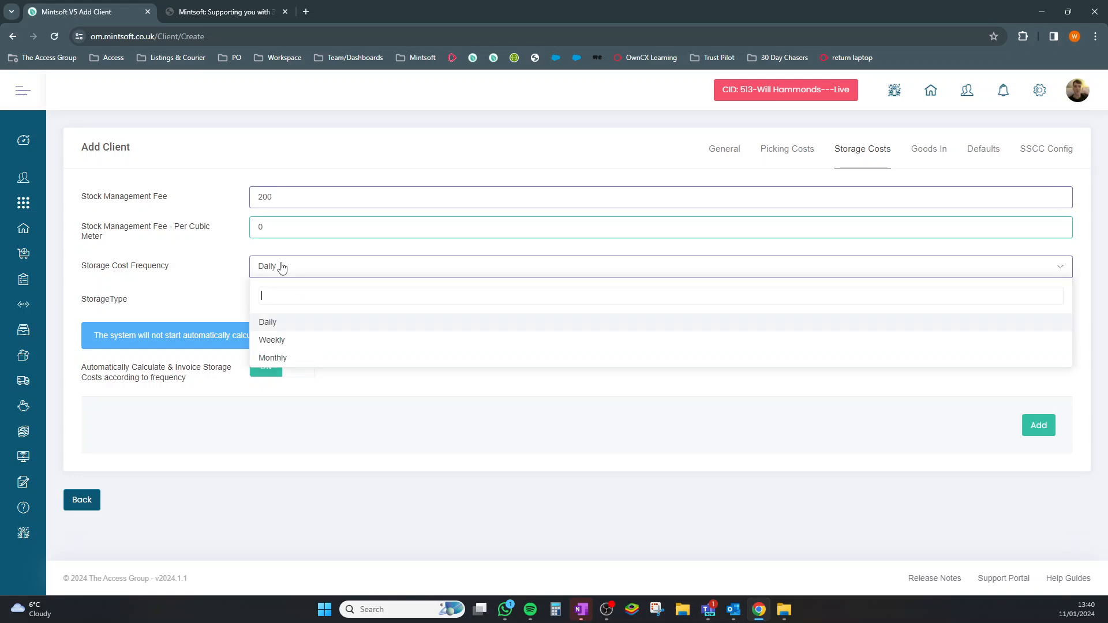
left_click(282, 357)
left_click(369, 500)
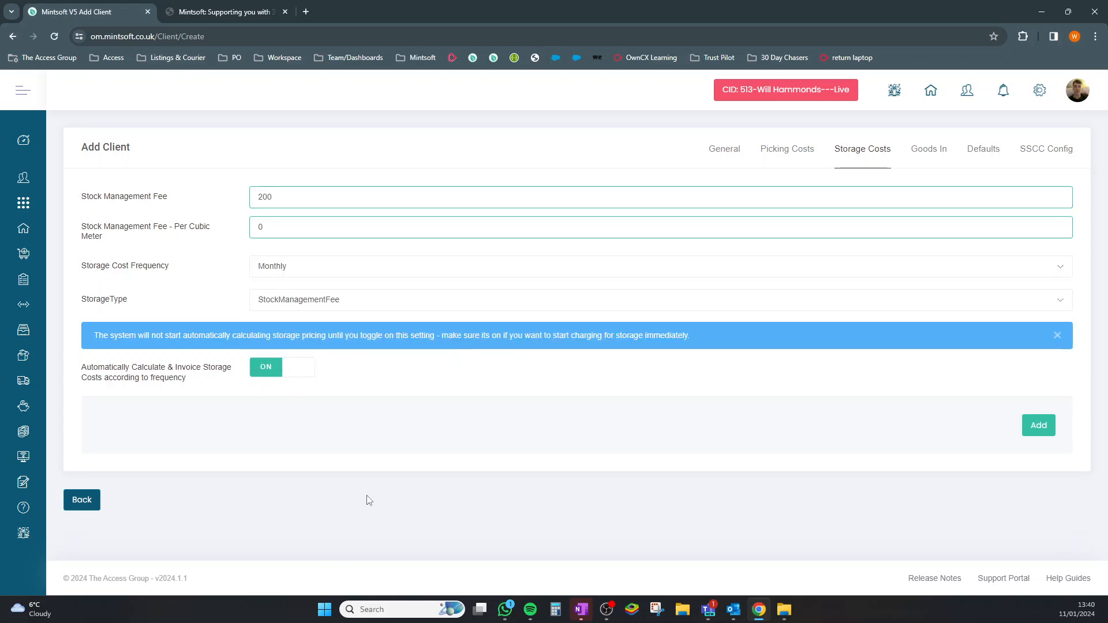
- Reset the Stock Management Fee to 0 and change the storage type to LocationTypeUsage
left_click(202, 205)
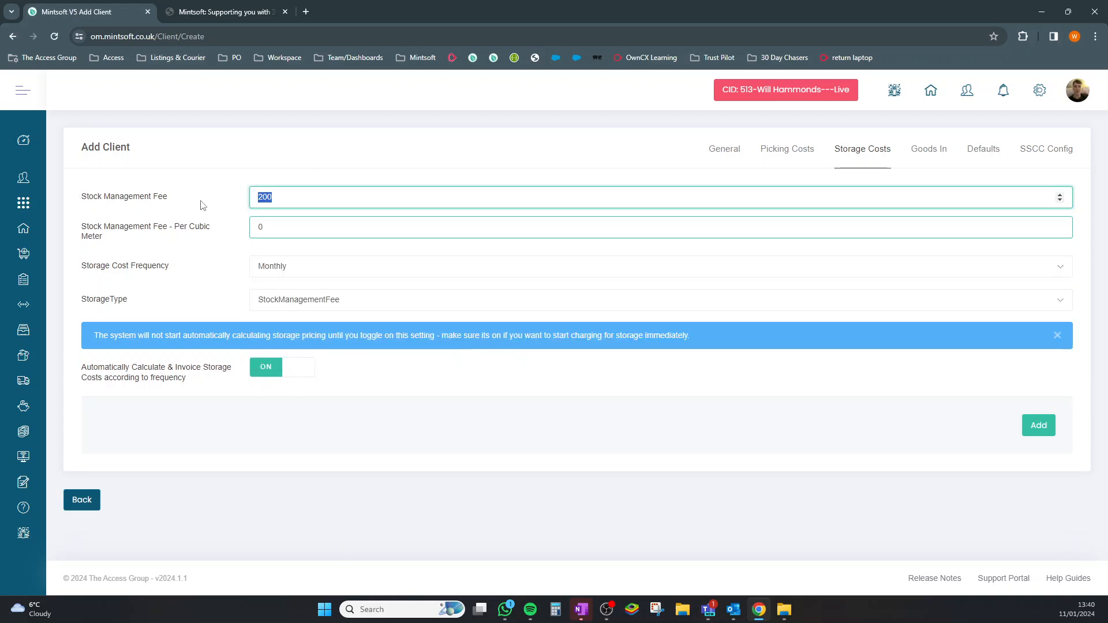
type("0")
left_click(266, 296)
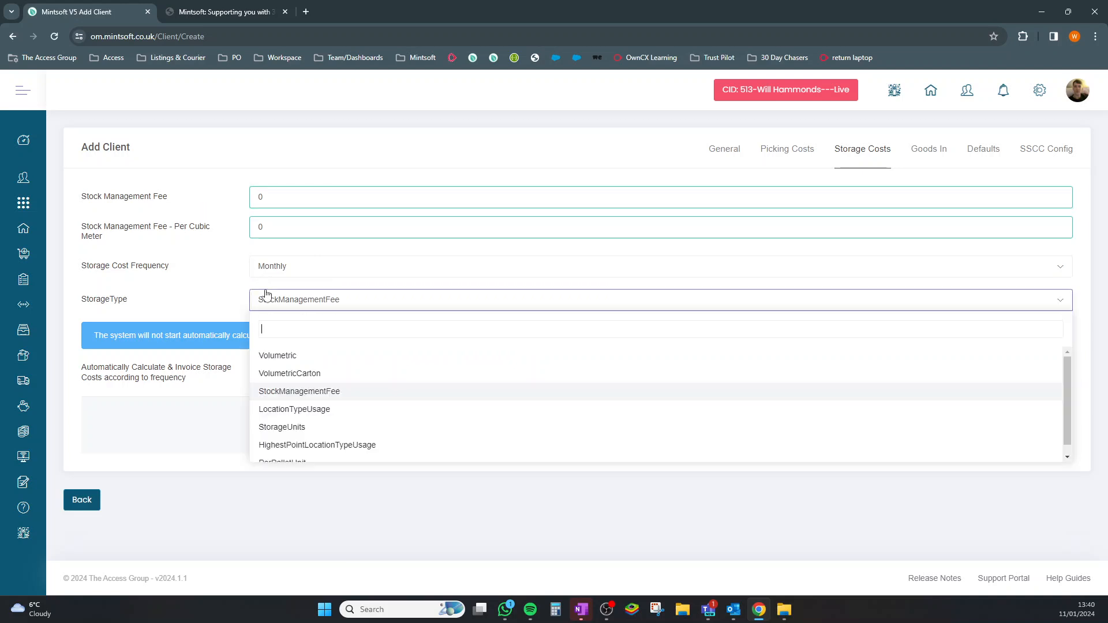
left_click(296, 411)
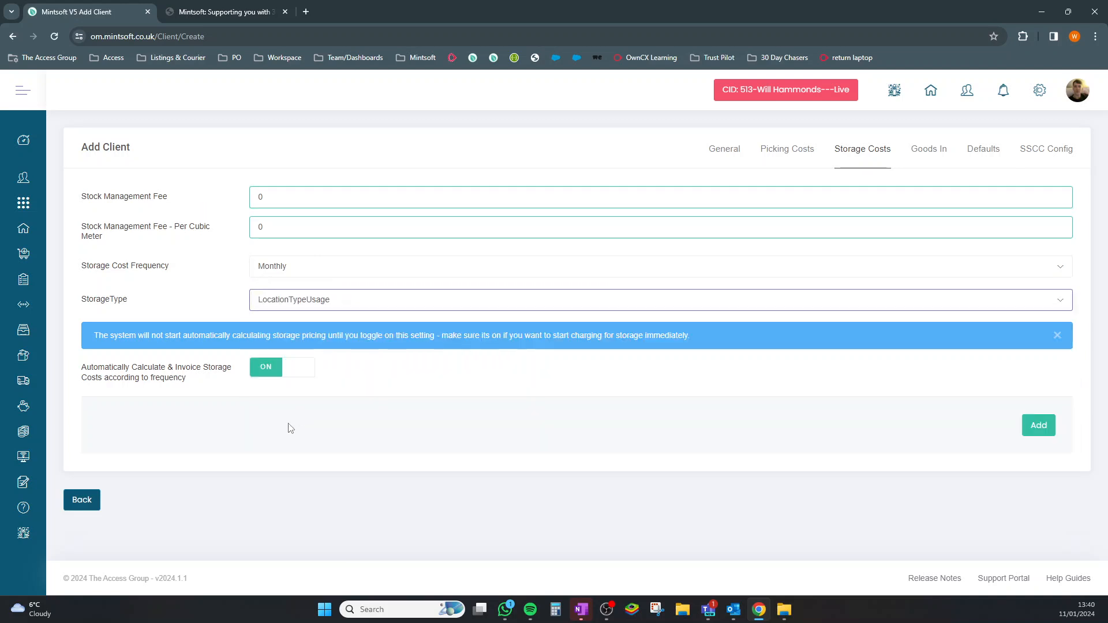
left_click(379, 455)
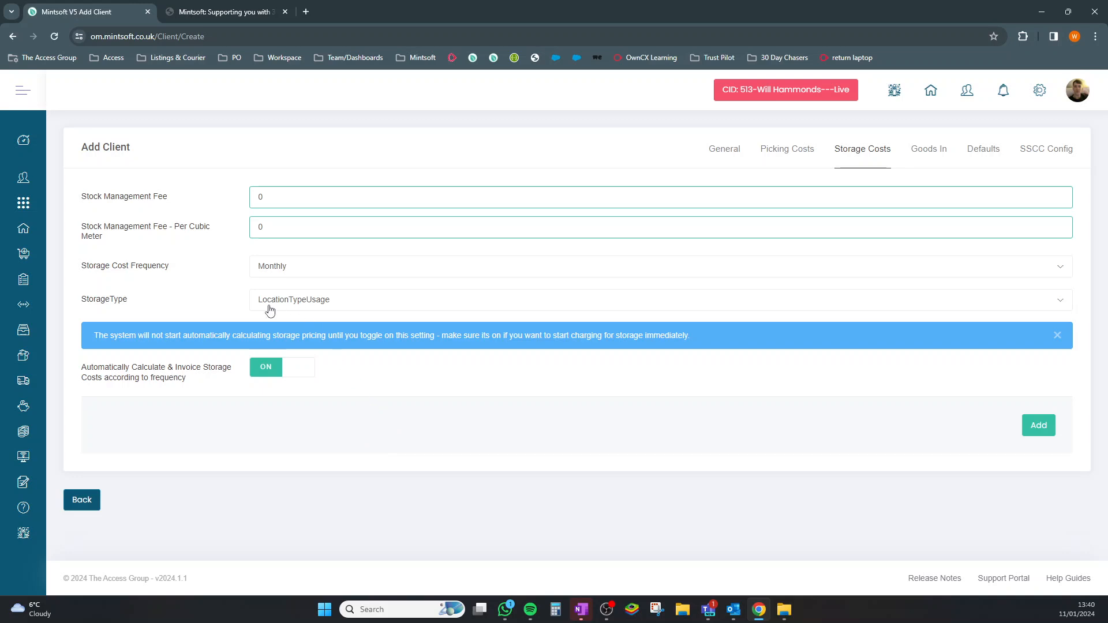
- Try HighestPointLocationTypeUsage as the storage type and switch back to LocationTypeUsage
left_click(328, 303)
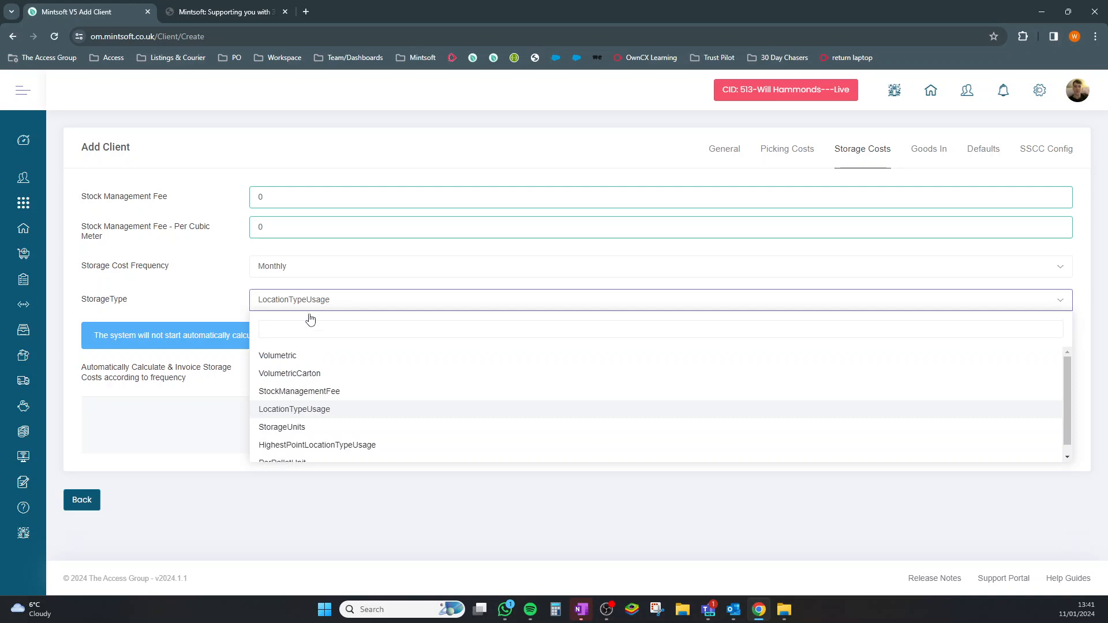
left_click(303, 445)
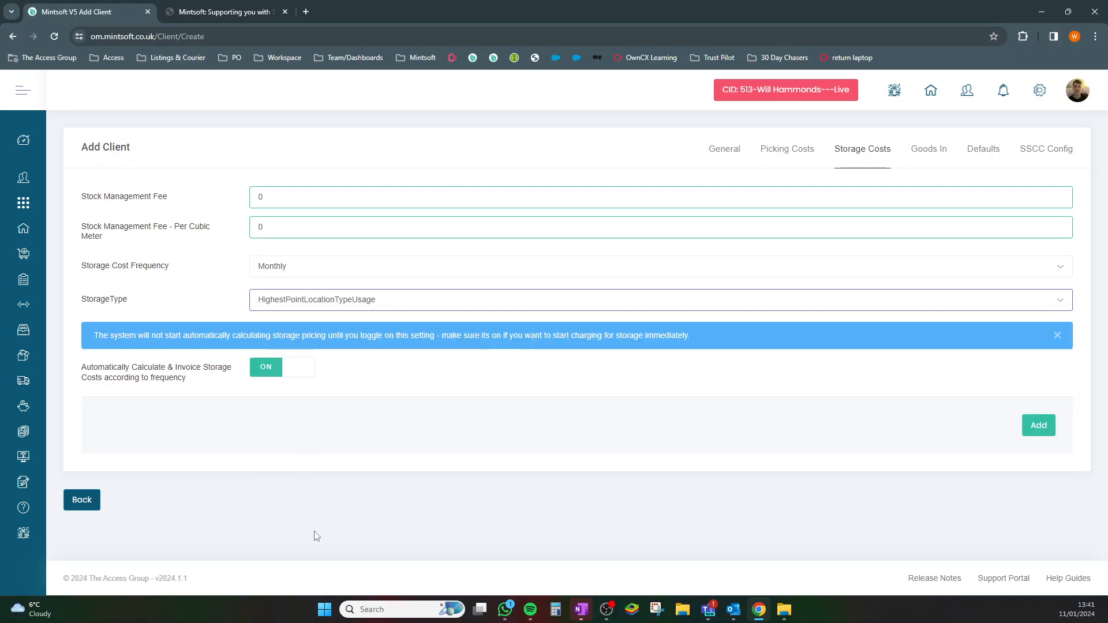
left_click(284, 301)
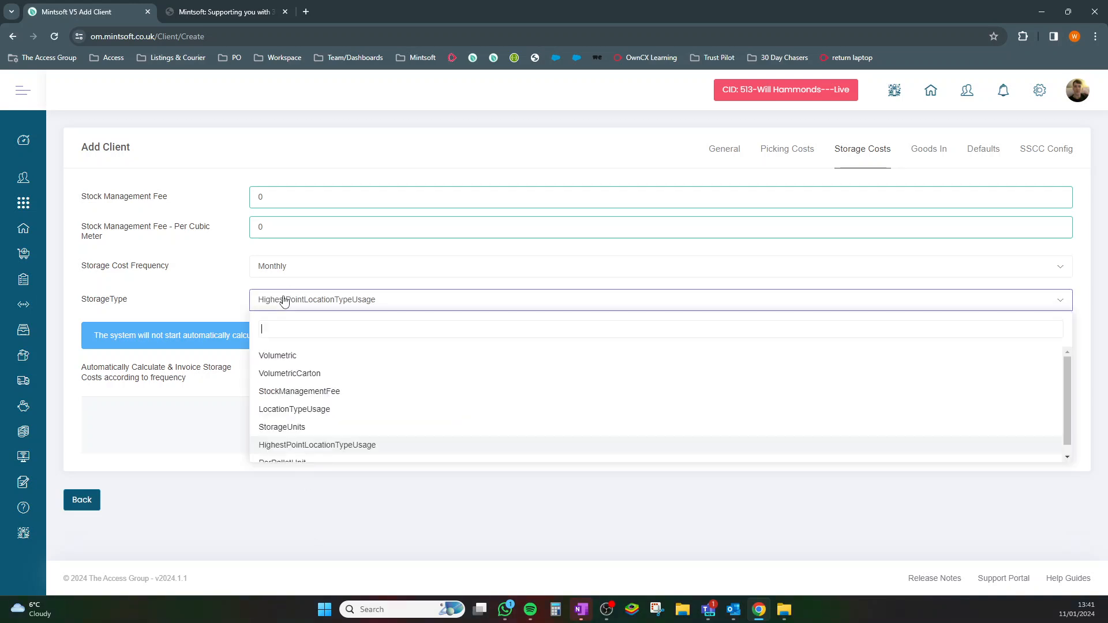
left_click(287, 410)
- Set the Storage Cost Frequency to Weekly and the storage type to HighestPointLocationTypeUsage
left_click(275, 267)
left_click(276, 341)
left_click(288, 476)
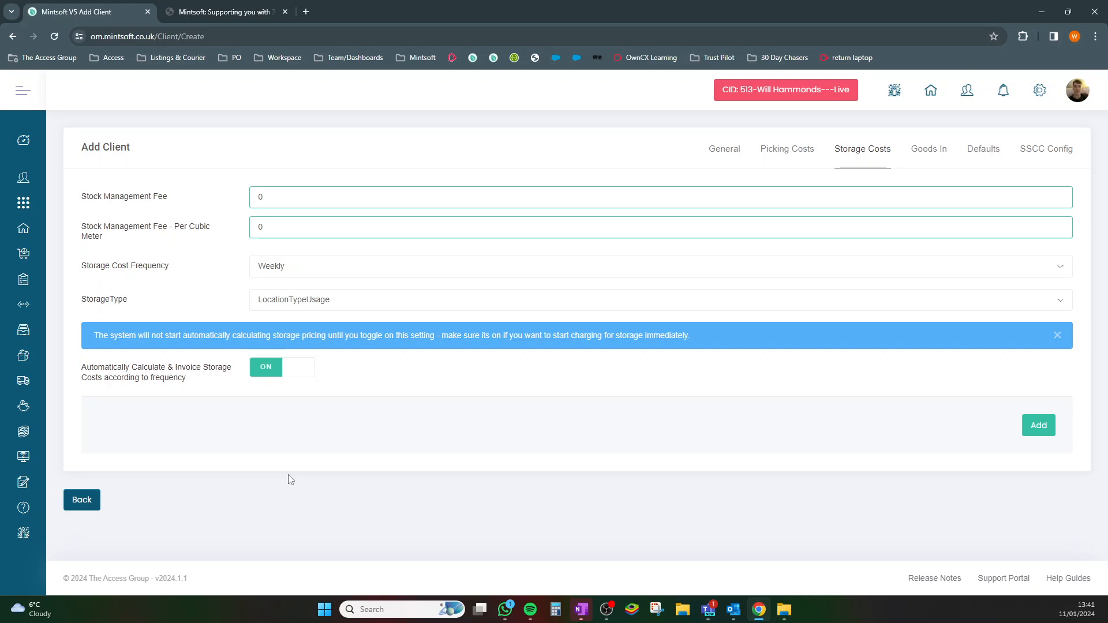
left_click(299, 302)
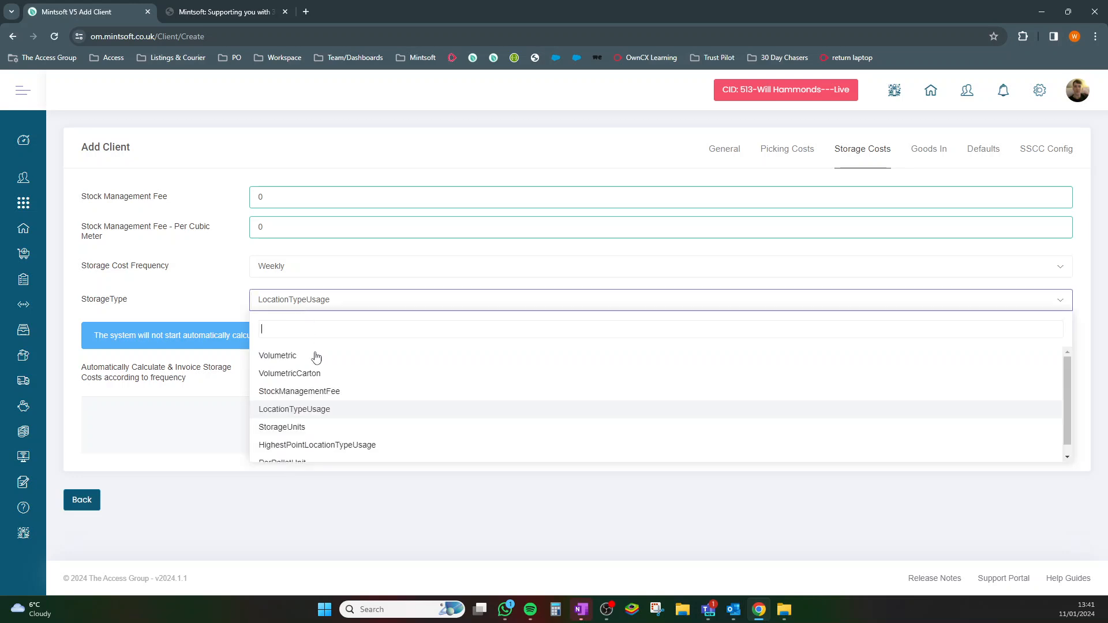
left_click(338, 453)
left_click(320, 450)
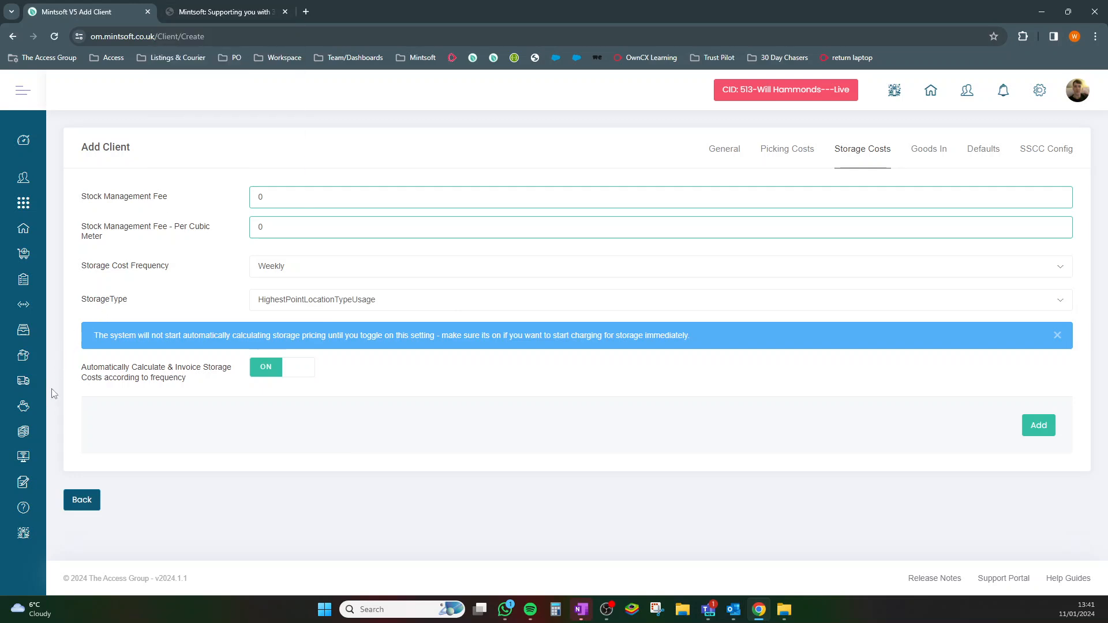
- Open the 3PL Accounting overview in a separate browser tab and go to its LocationType Storage Prices
mouse_move(24, 404)
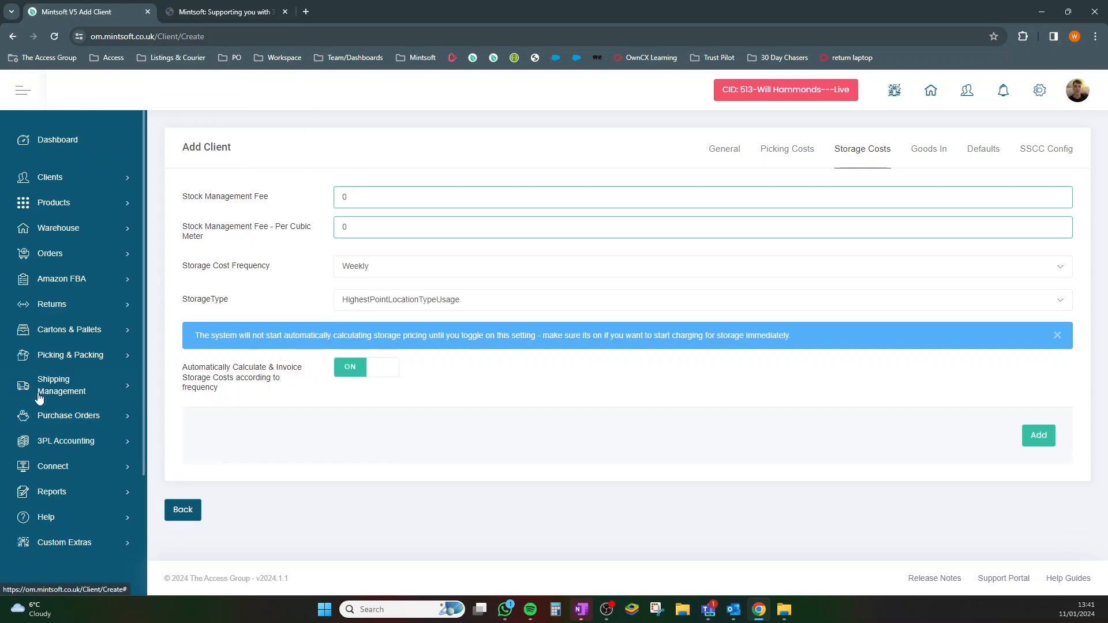
left_click(63, 445)
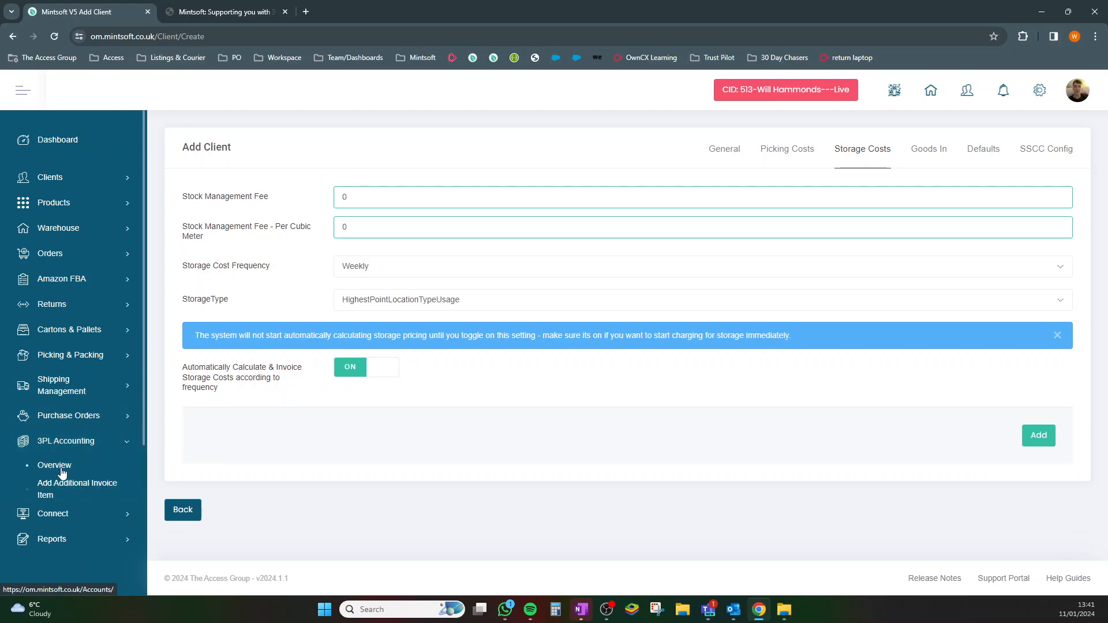
middle_click(63, 469)
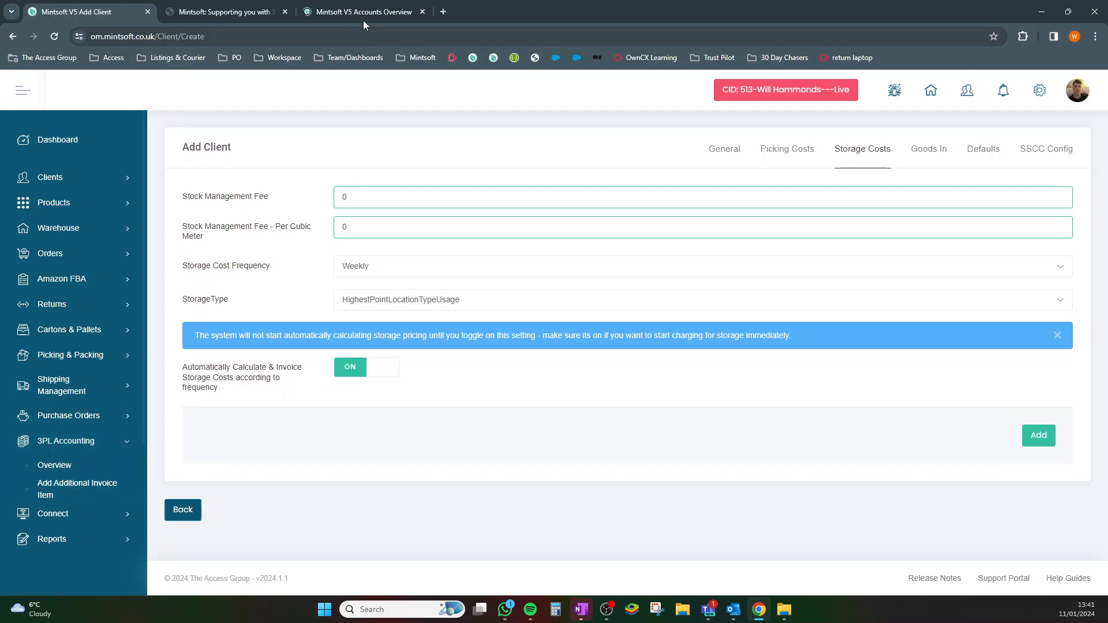
left_click(394, 15)
scroll(660, 237, "down", 4)
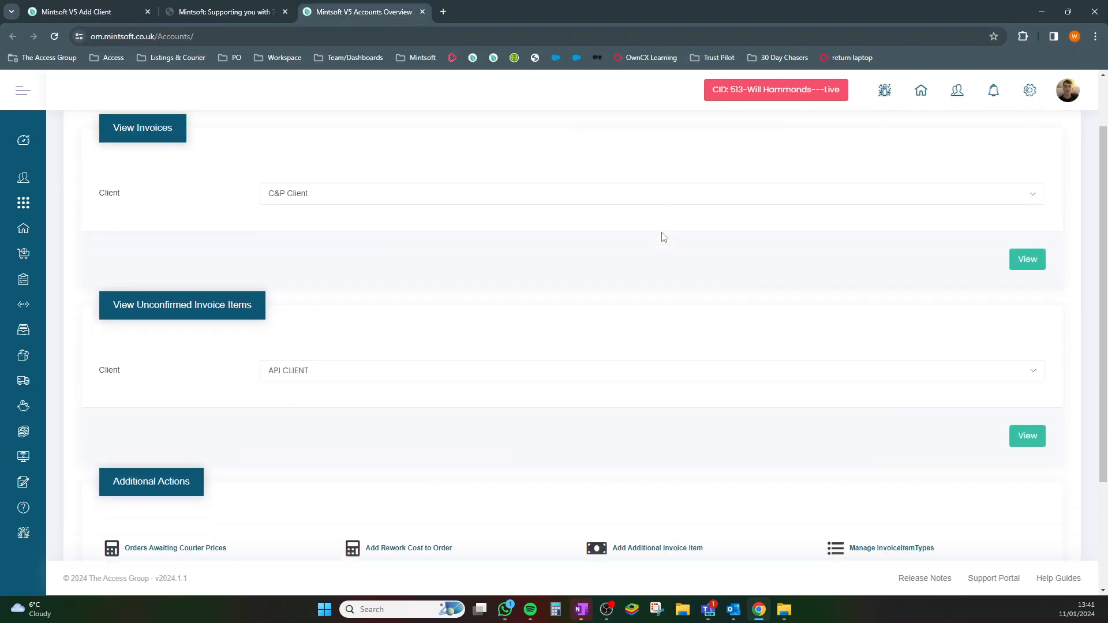
left_click_drag(959, 436, 850, 457)
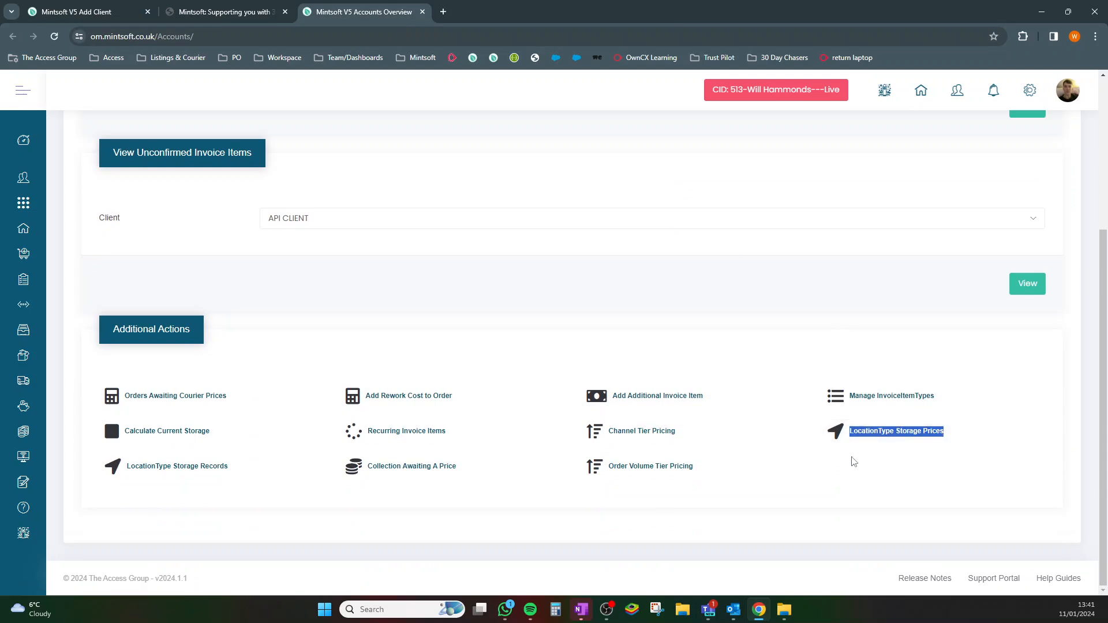
left_click(881, 440)
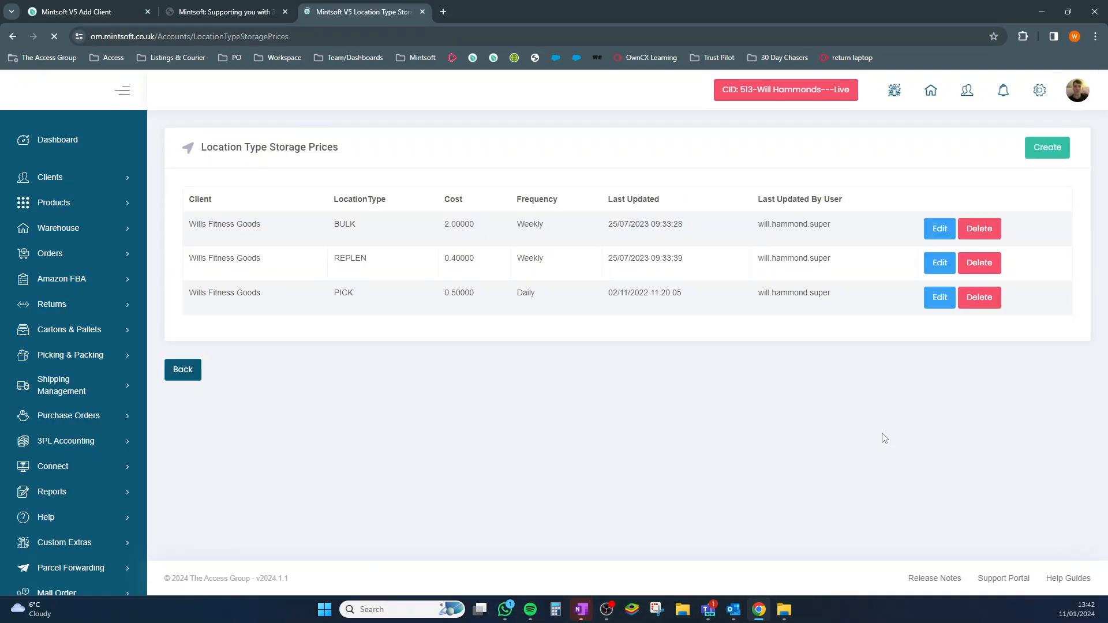
- Review the client, location type and cost of the existing PICK, BULK and REPLEN storage prices
left_click_drag(167, 304, 112, 312)
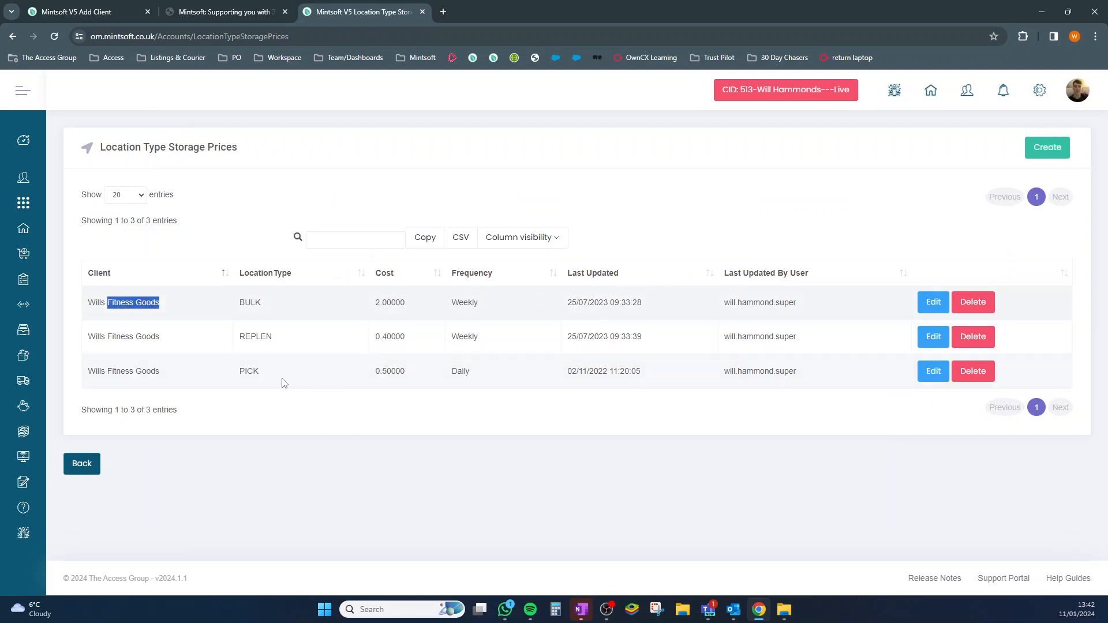
left_click_drag(294, 382, 240, 383)
left_click_drag(416, 378, 376, 382)
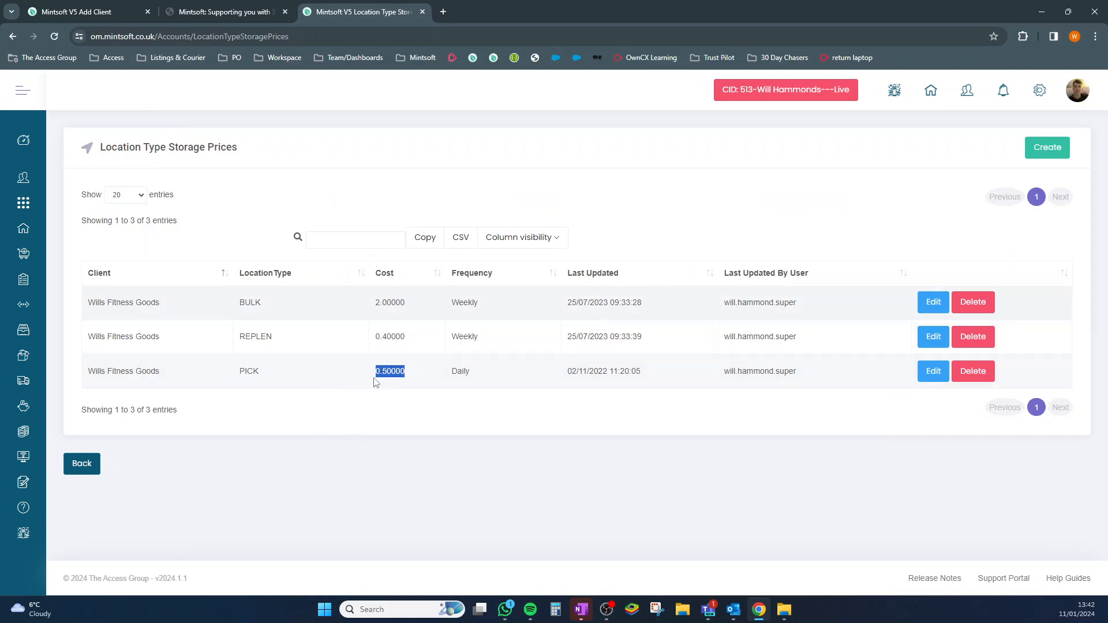
left_click_drag(261, 305, 240, 307)
left_click_drag(419, 305, 376, 313)
left_click_drag(291, 341, 239, 342)
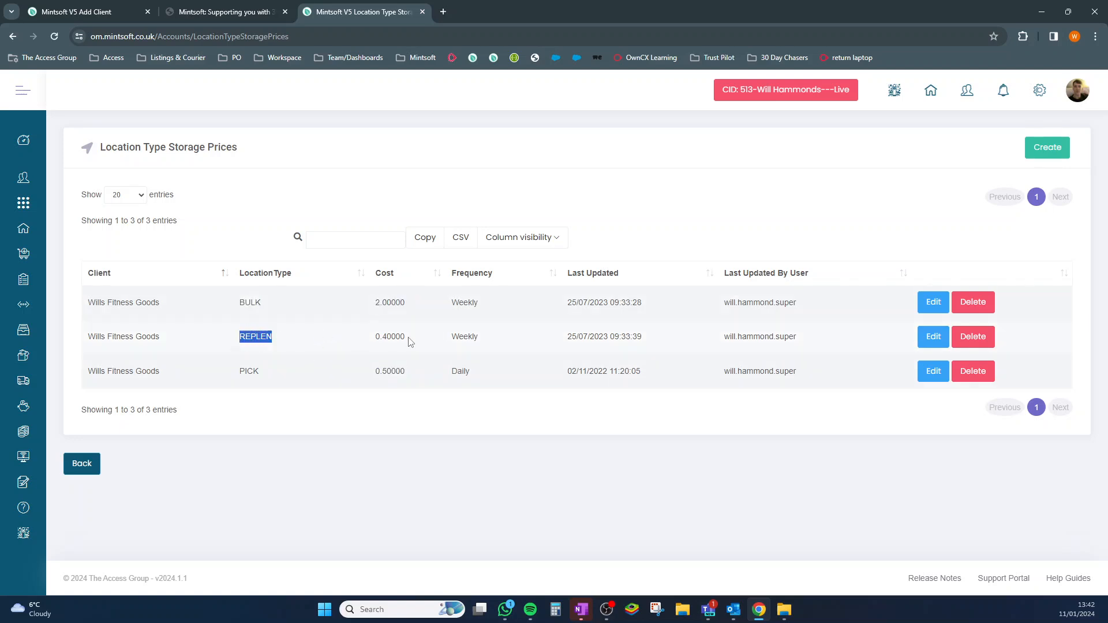
left_click_drag(410, 340, 373, 346)
left_click(421, 463)
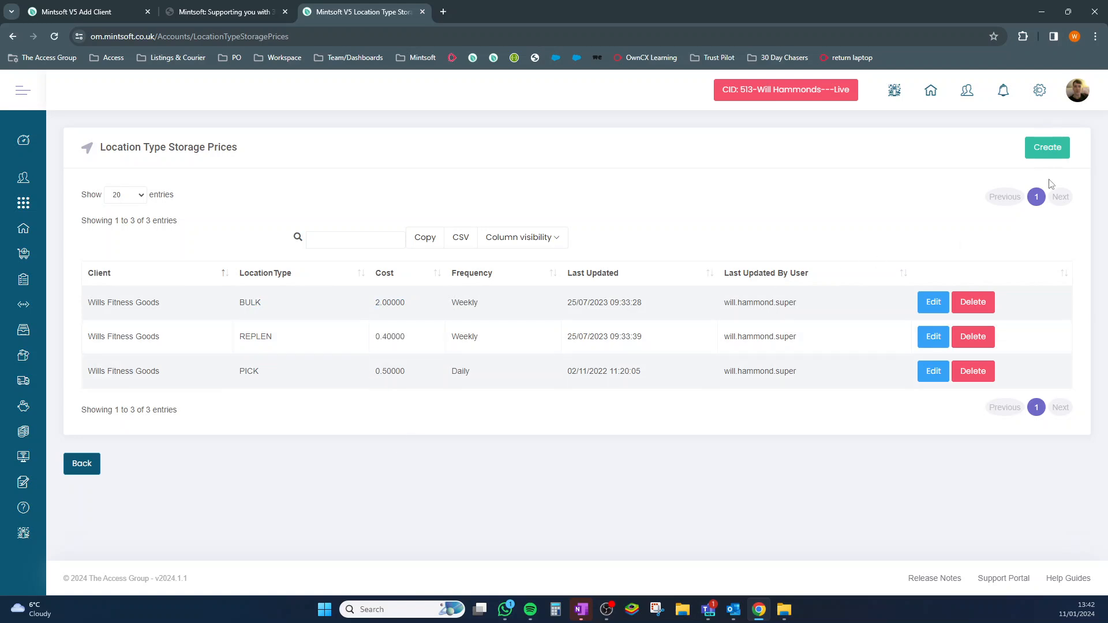
- Start a new location type storage price and look through its client, location type and frequency options, keeping ALL as the client
left_click(1048, 151)
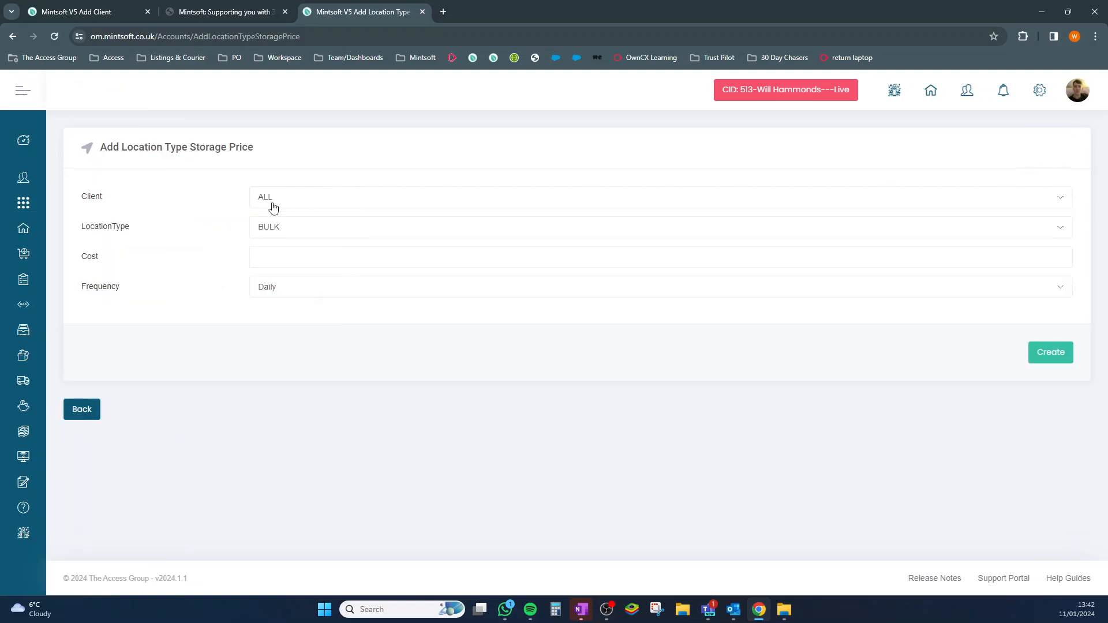
left_click(271, 202)
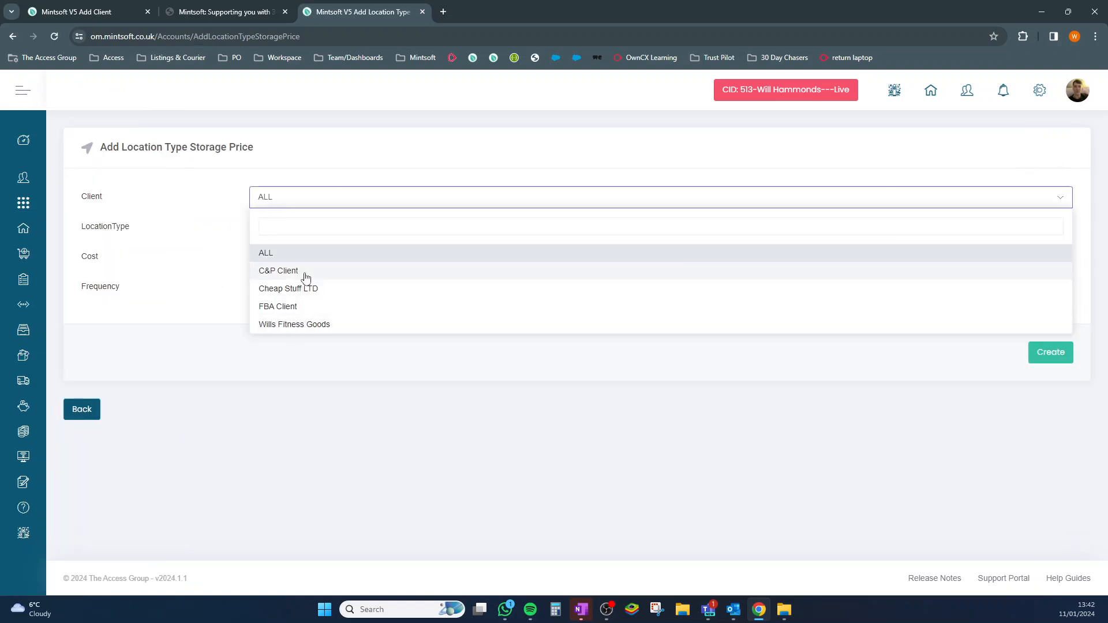
left_click(268, 253)
left_click(280, 228)
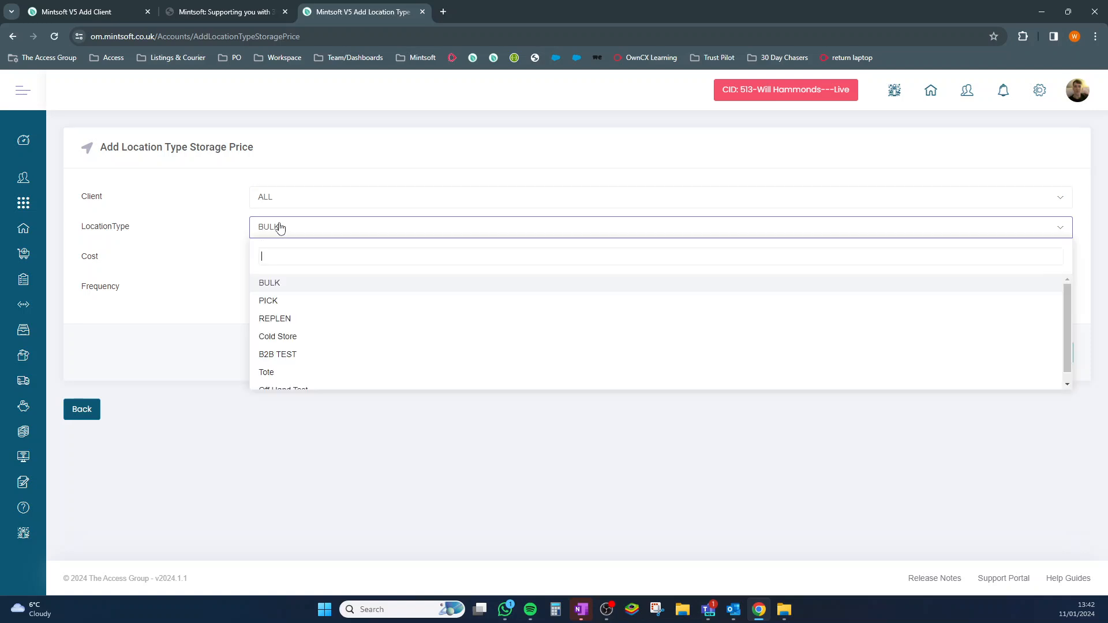
left_click(222, 294)
left_click(286, 255)
left_click(286, 292)
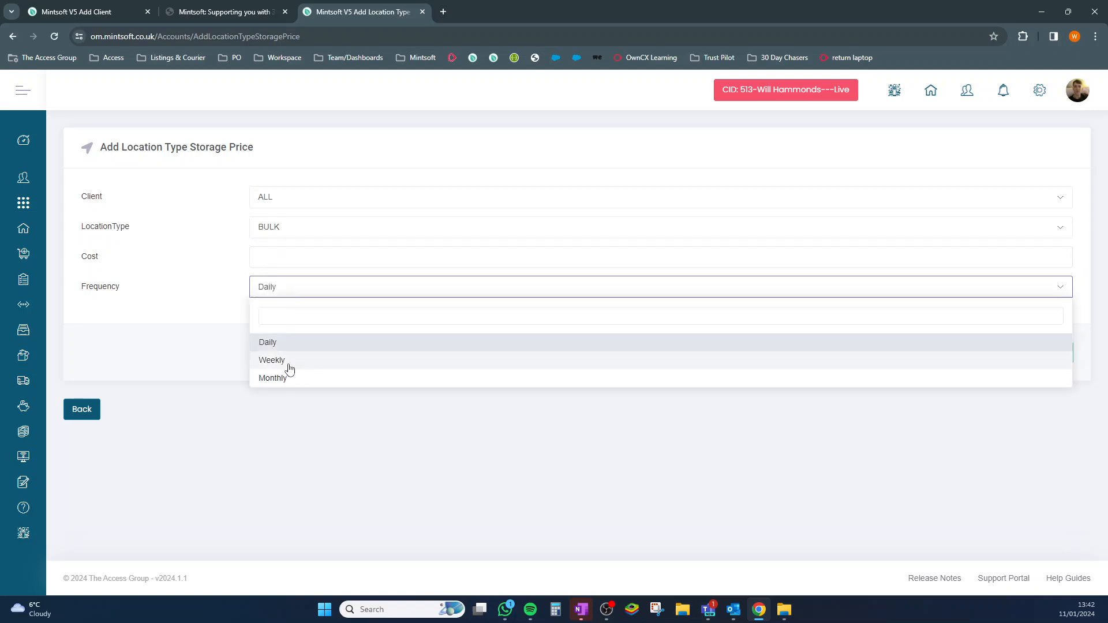
left_click(306, 411)
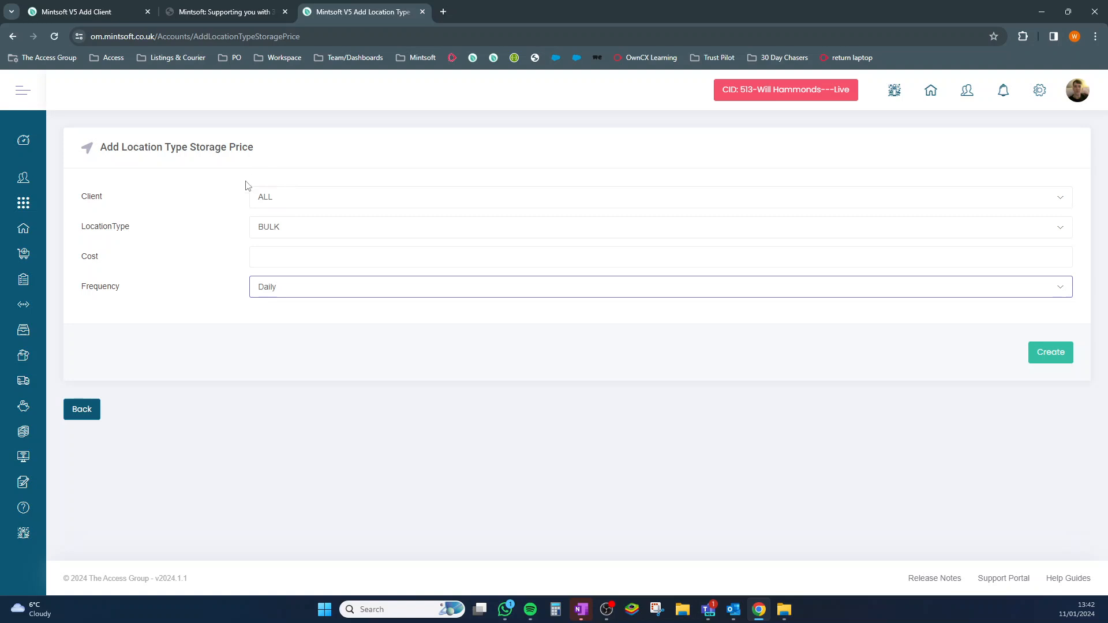
- Check the StorageType options in the Add Client form and return to the new location type storage price
left_click(81, 13)
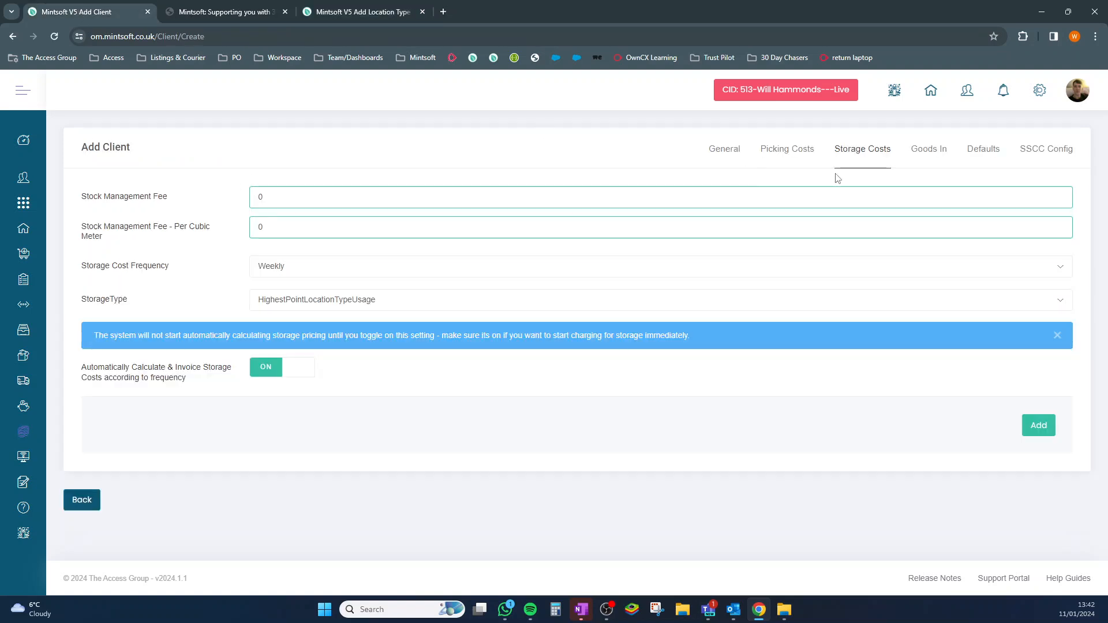
left_click(316, 300)
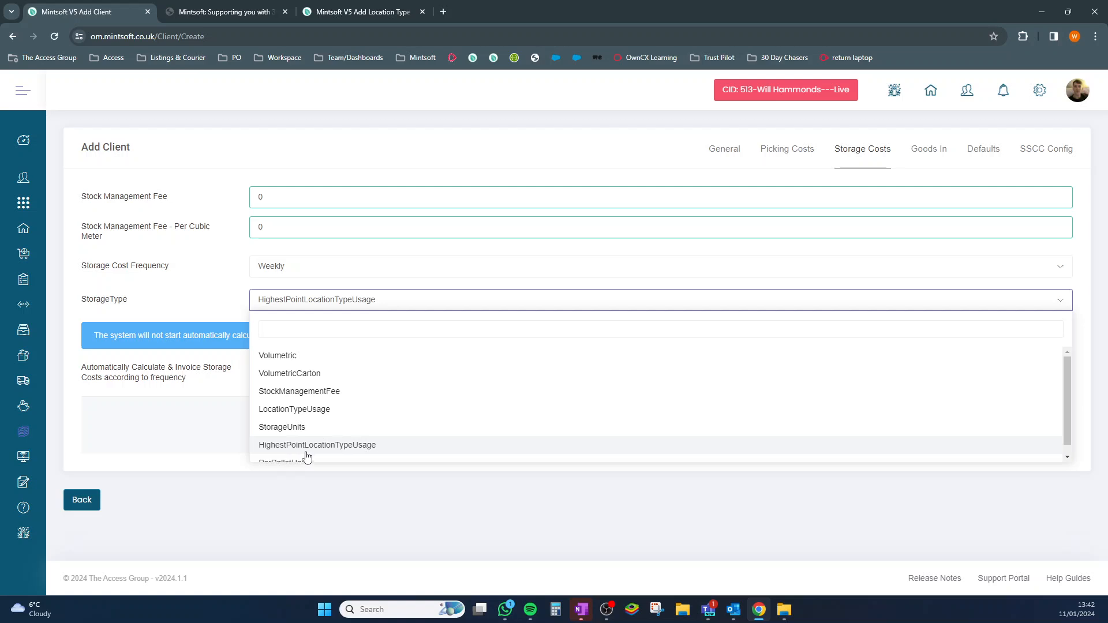
left_click(377, 15)
- Set the new storage price's location type to PICK, cost to 2 and frequency to Weekly
left_click(282, 231)
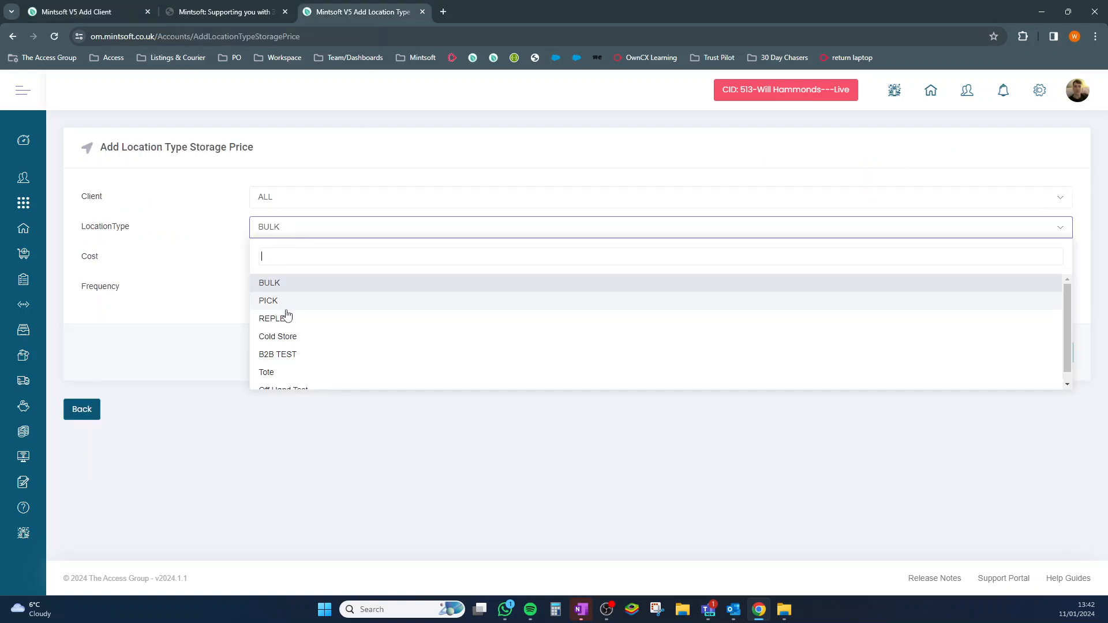
left_click(287, 302)
left_click(281, 258)
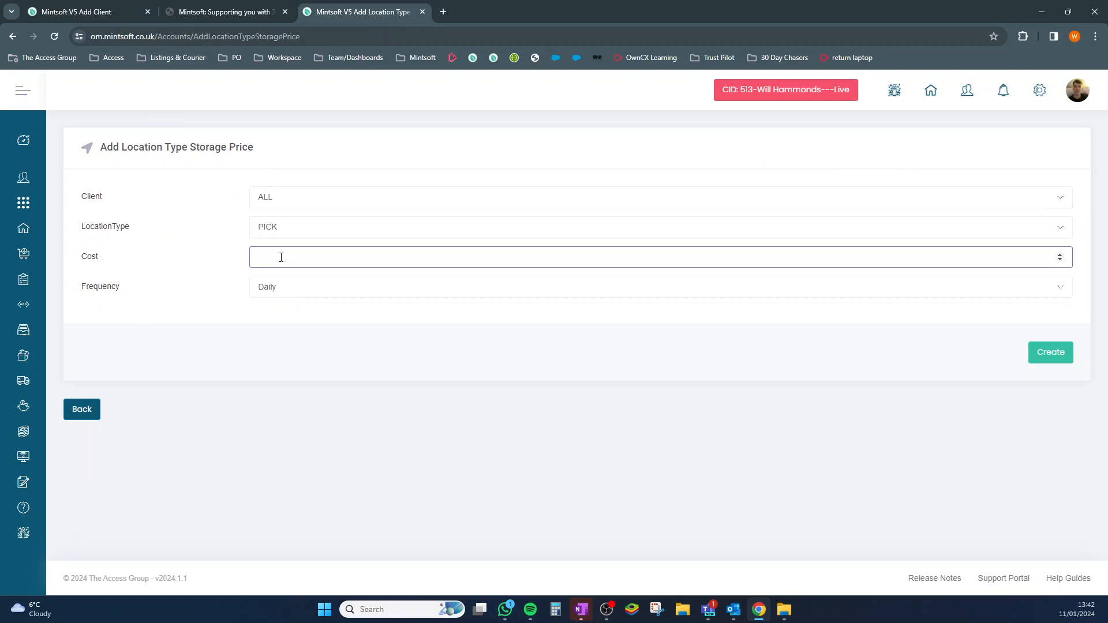
left_click(286, 289)
left_click(285, 361)
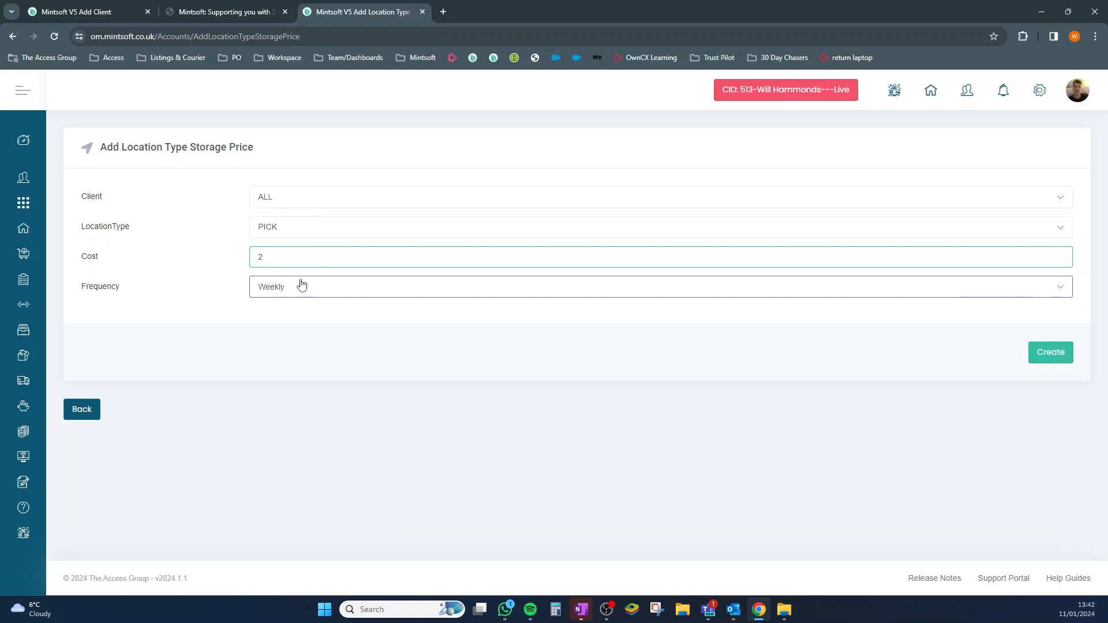
- Change the PICK storage price's cost to 1.50 and its client to Wills Fitness Goods
double_click(277, 257)
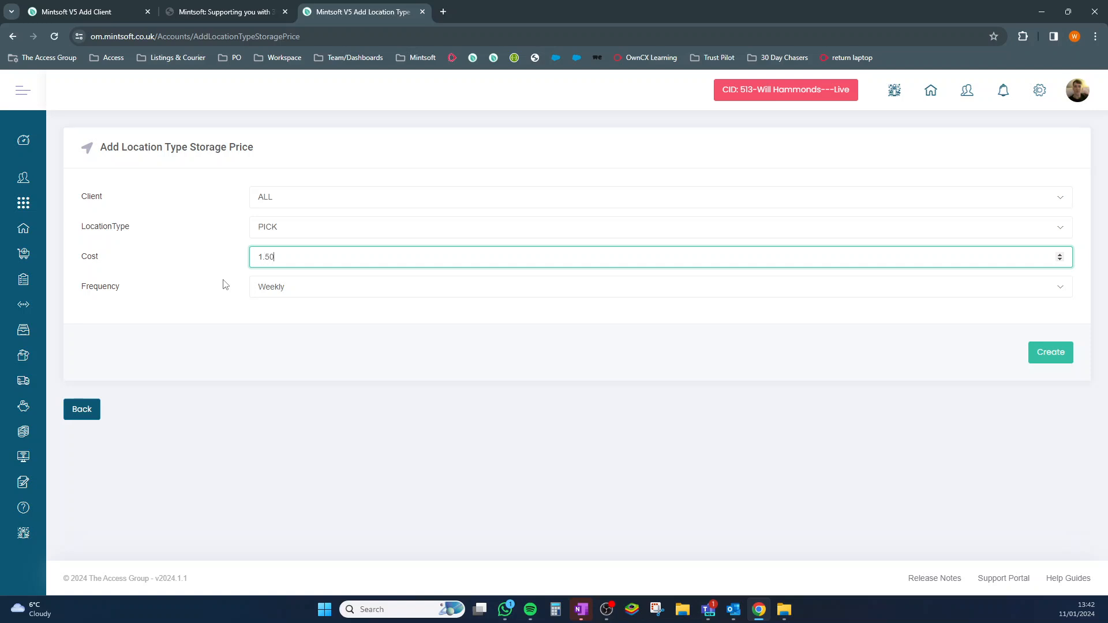
left_click(311, 206)
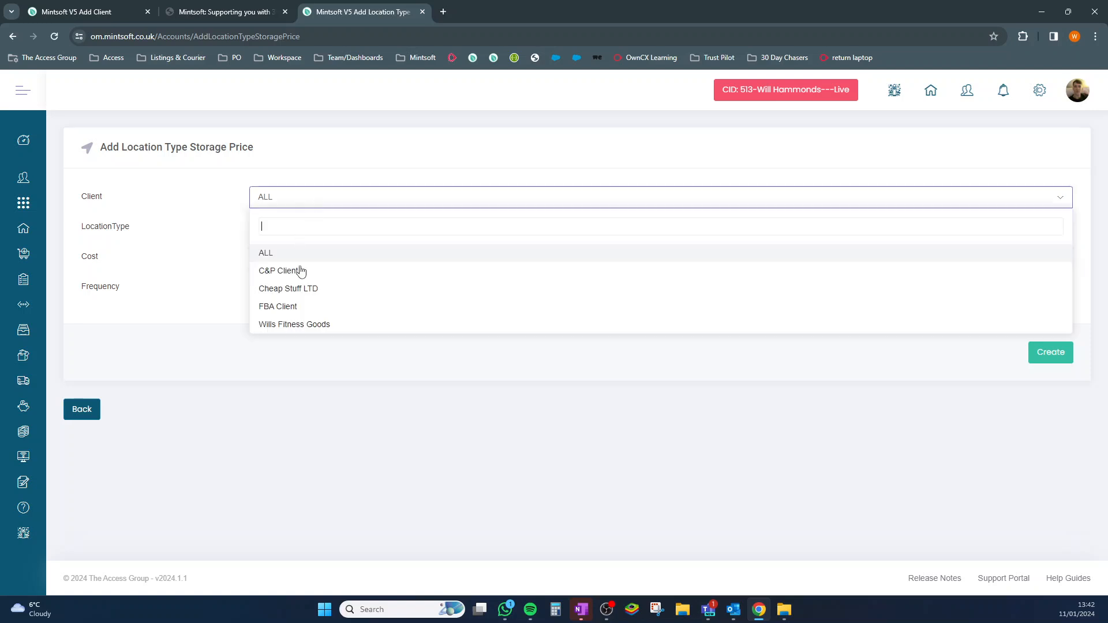
left_click(306, 325)
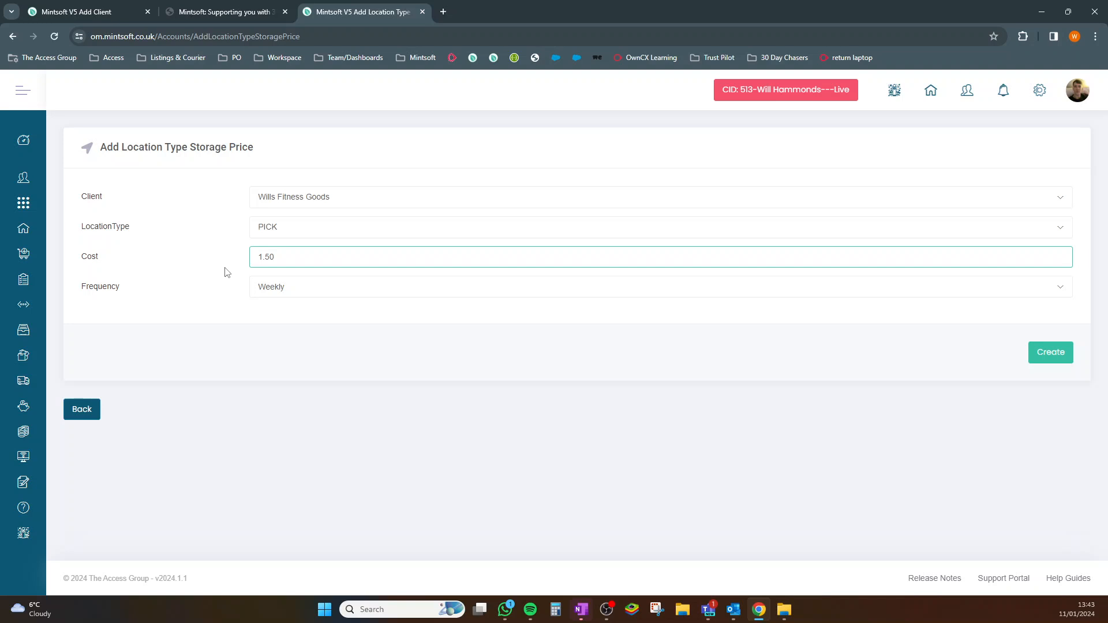
- Return to the Add Client form and review its Goods In costs per carton, pallet and container size
left_click(108, 12)
left_click(210, 153)
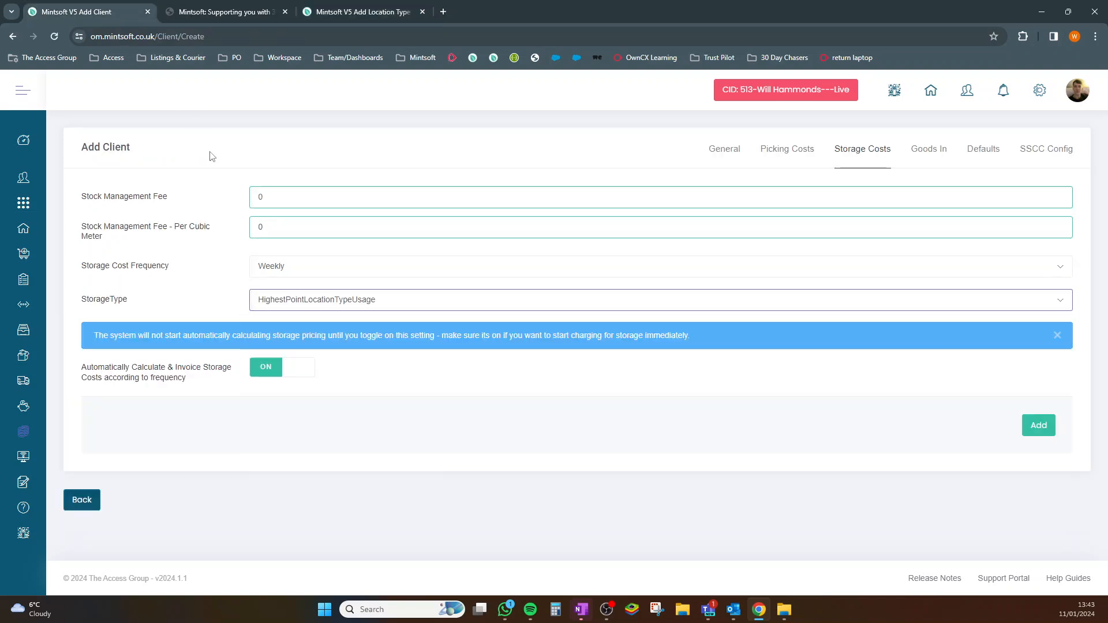
left_click(928, 161)
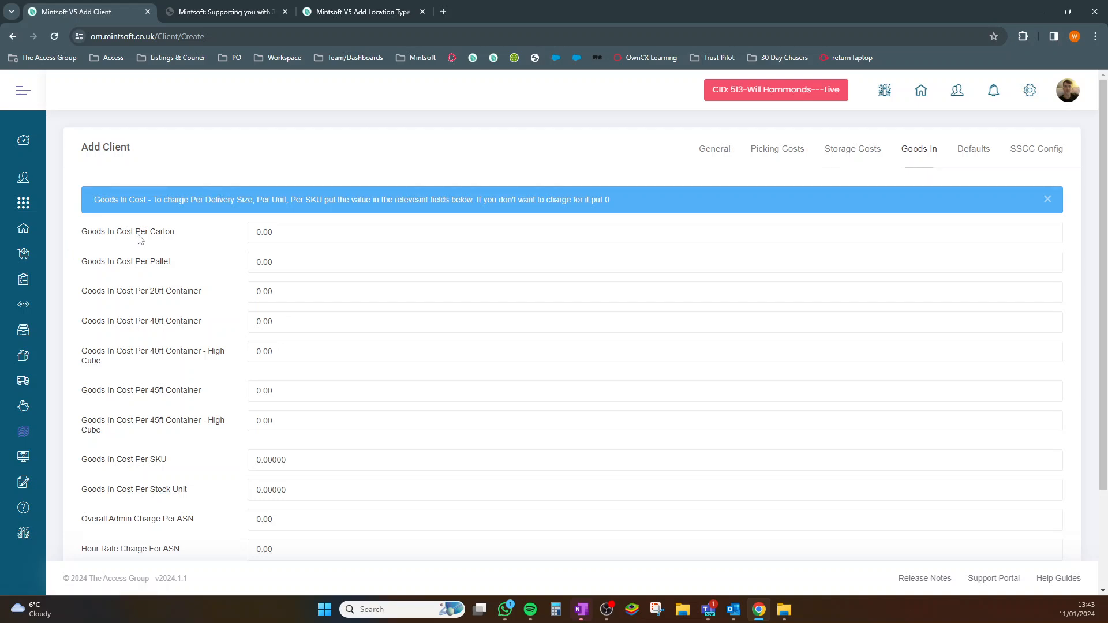
left_click_drag(136, 232, 189, 236)
left_click_drag(137, 260, 185, 263)
left_click_drag(137, 292, 197, 298)
left_click_drag(137, 322, 218, 330)
left_click_drag(150, 350, 222, 365)
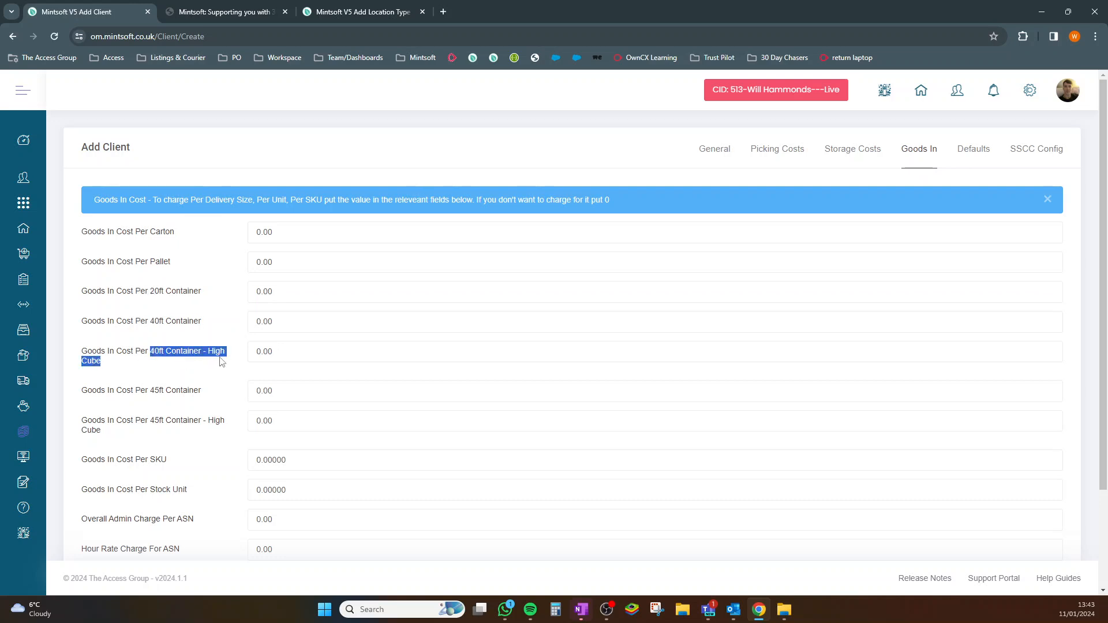
- Set the client's Goods In Cost Per Pallet to 5
left_click(208, 267)
left_click_drag(278, 264, 233, 268)
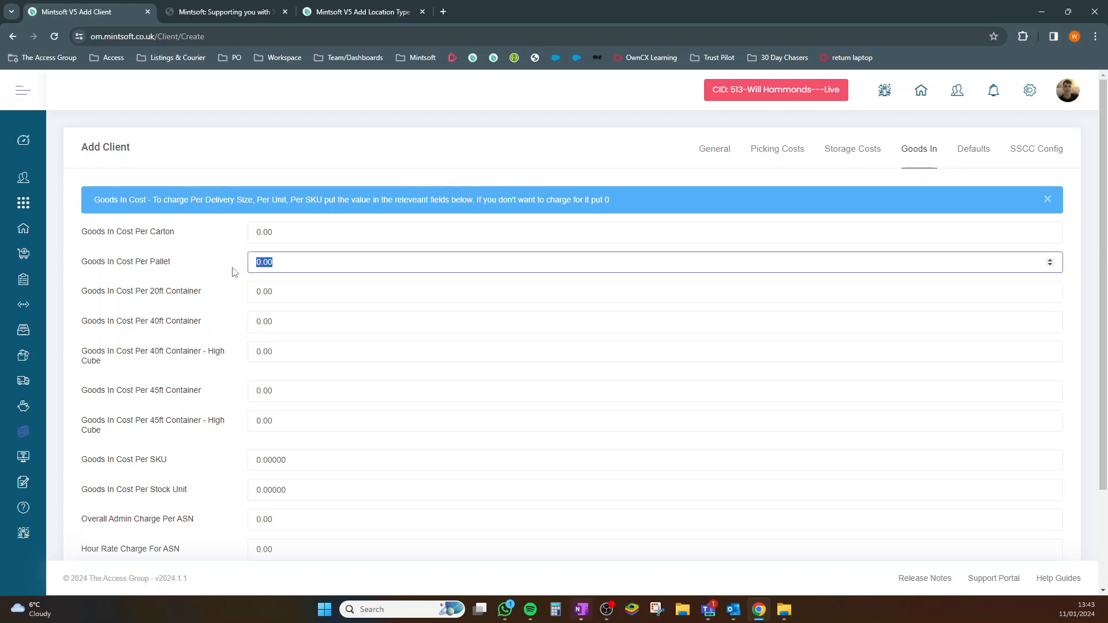
type("5")
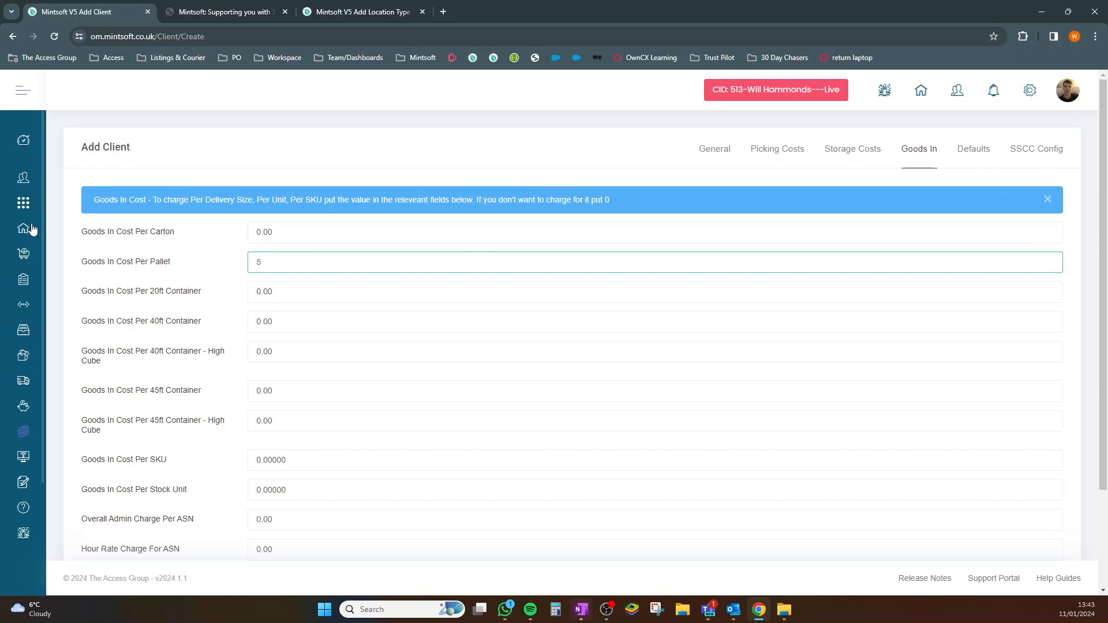
left_click(52, 231)
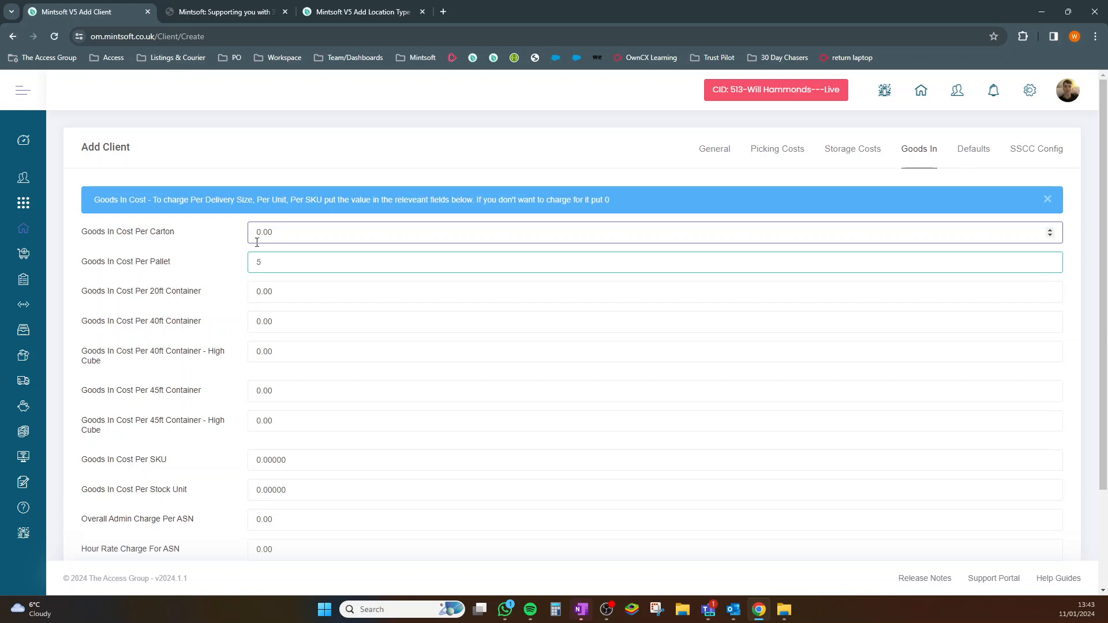
left_click(277, 262)
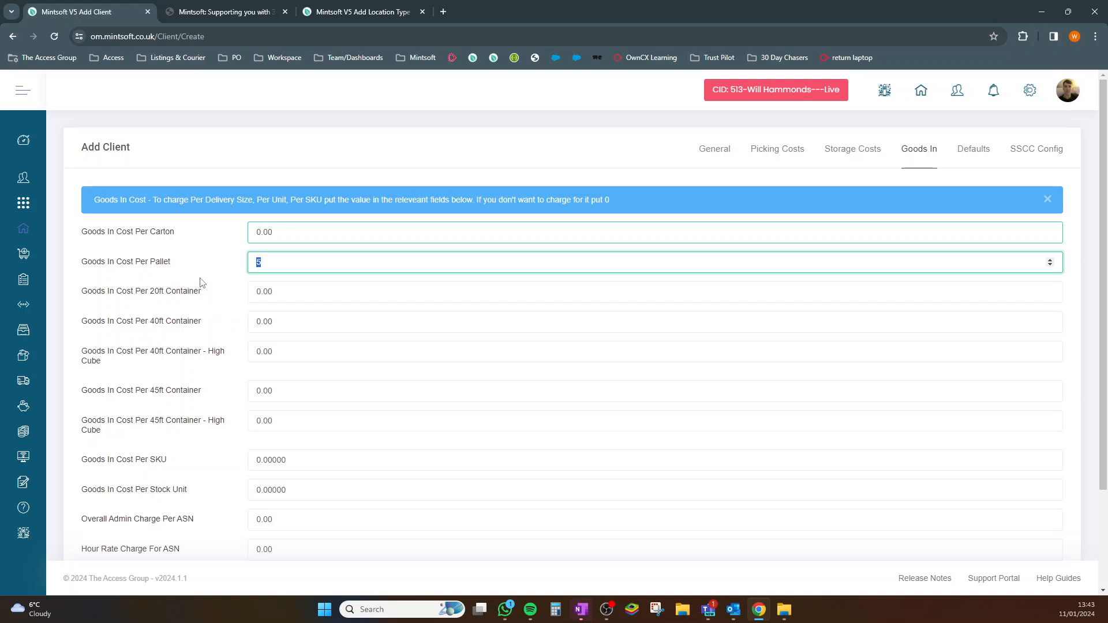
- Set the client's Hour Rate Charge For ASN to 20
scroll(200, 282, "down", 2)
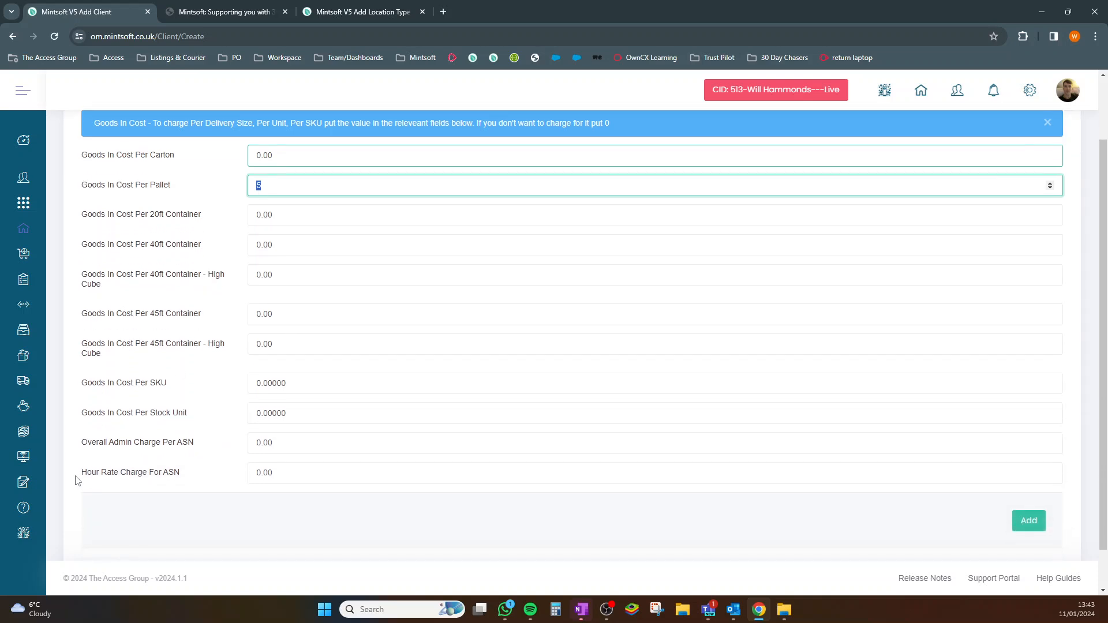
left_click_drag(81, 473, 188, 480)
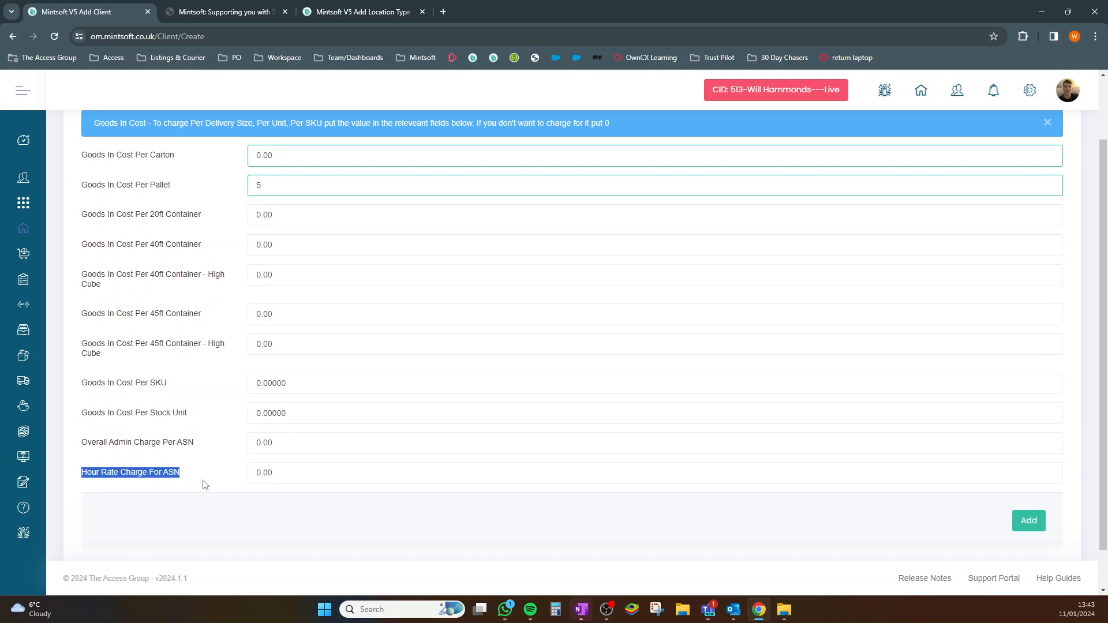
left_click(283, 474)
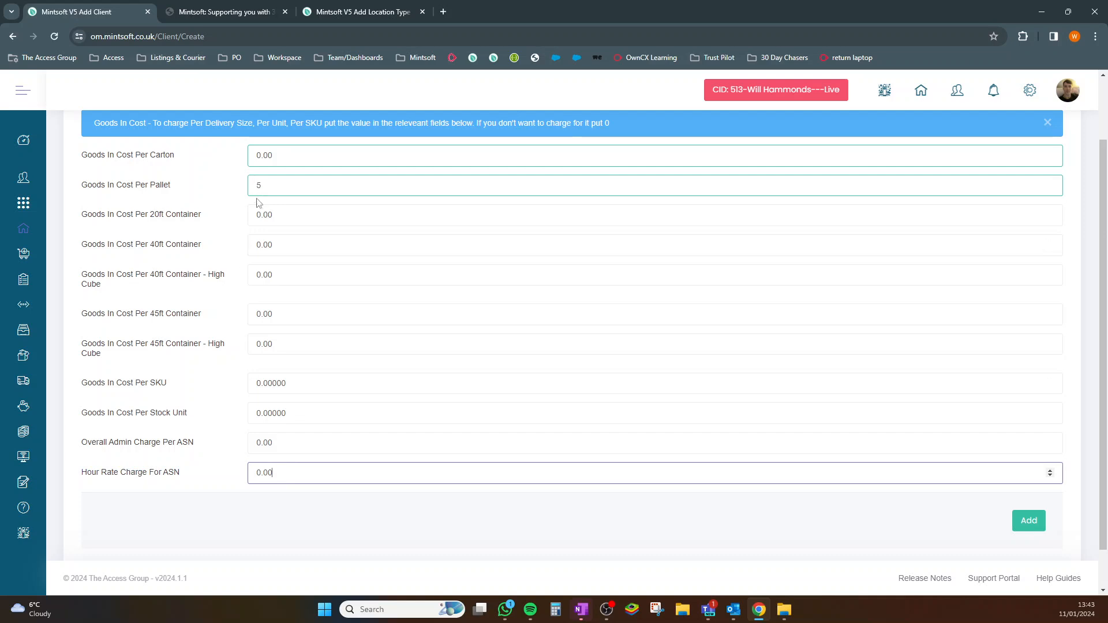
left_click_drag(277, 475, 233, 481)
type("20")
left_click(256, 517)
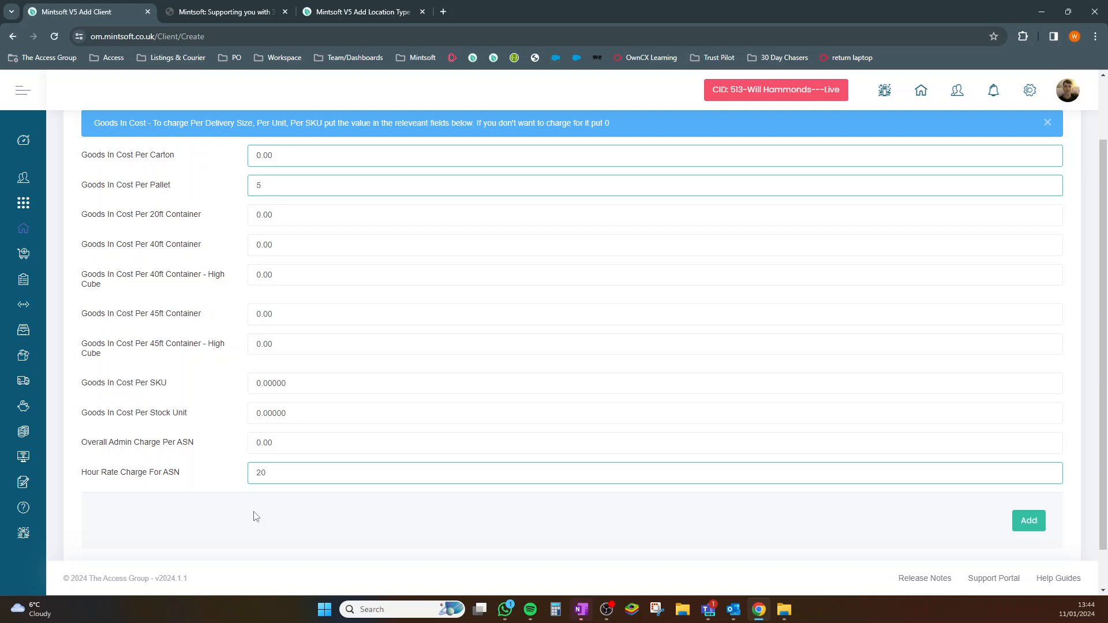
scroll(460, 450, "up", 2)
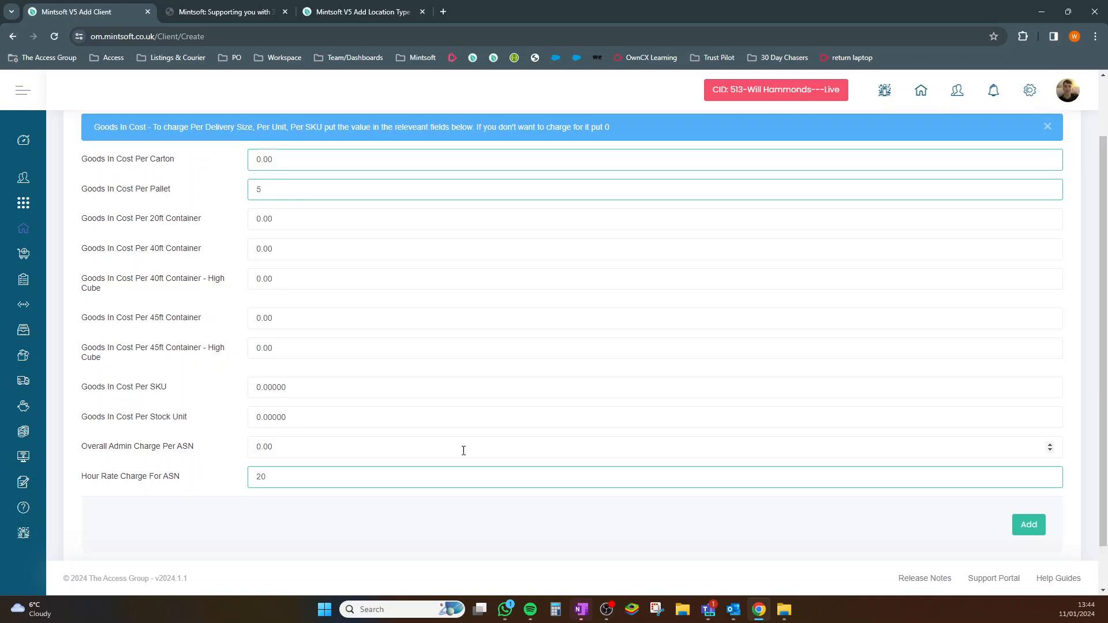